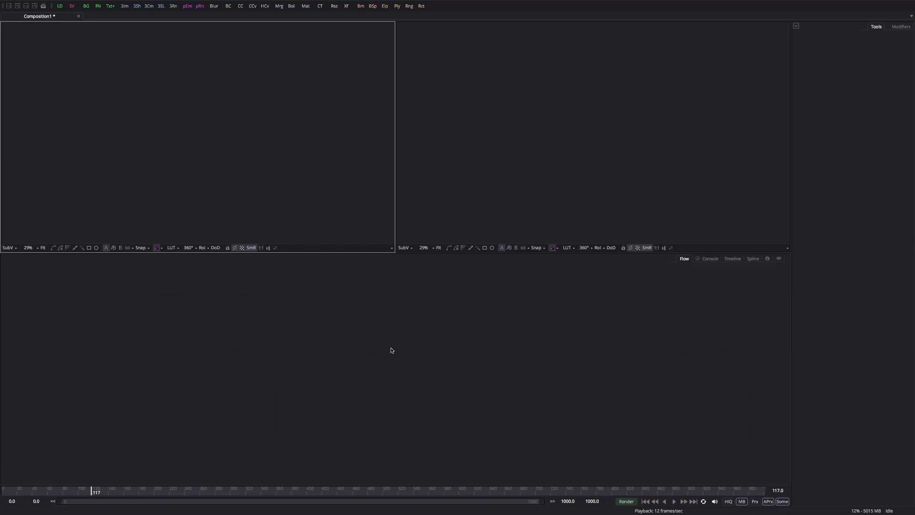
Cycle the active panel among the node graph, left viewer and right viewer.
{"action": "left_click", "coordinate": [418, 292]}
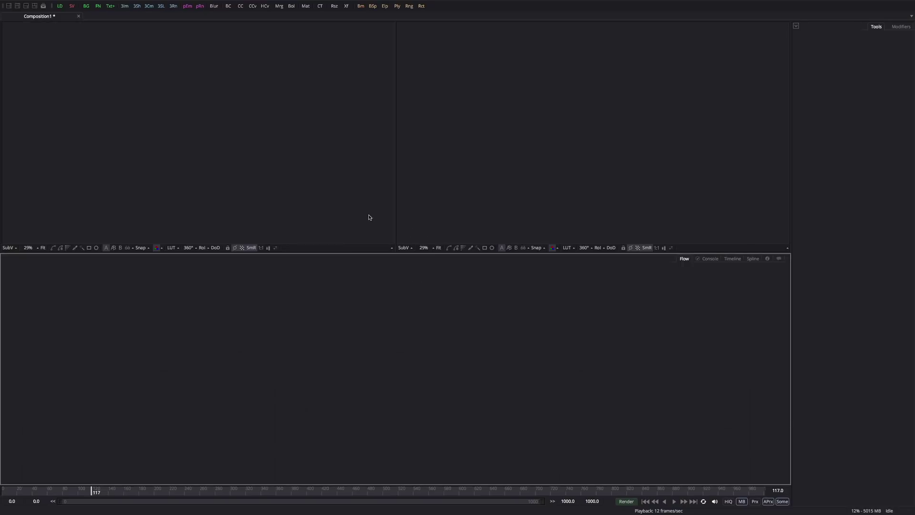
{"action": "left_click", "coordinate": [369, 169]}
{"action": "left_click", "coordinate": [410, 179]}
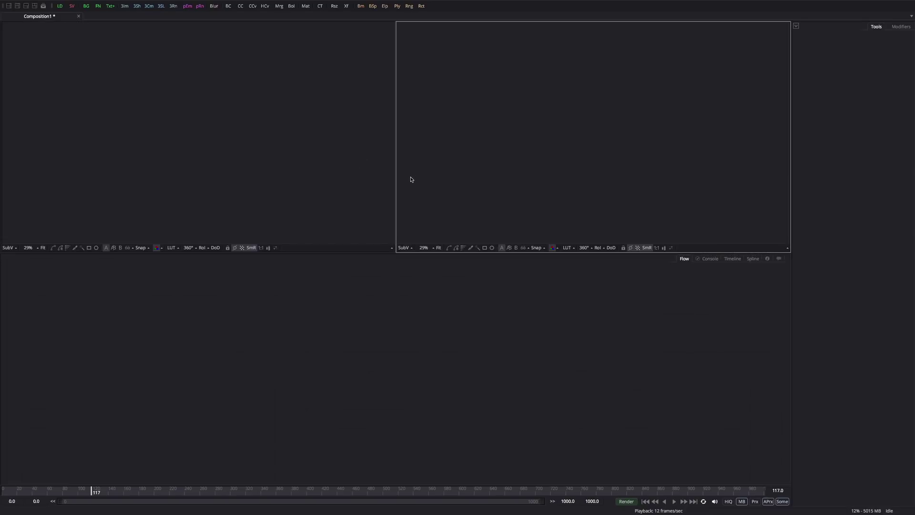
{"action": "left_click", "coordinate": [436, 363]}
{"action": "left_click", "coordinate": [851, 207]}
{"action": "left_click", "coordinate": [444, 171]}
{"action": "left_click", "coordinate": [372, 220]}
{"action": "left_click", "coordinate": [356, 291]}
{"action": "left_click", "coordinate": [450, 224]}
{"action": "left_click", "coordinate": [355, 236]}
{"action": "left_click", "coordinate": [344, 299]}
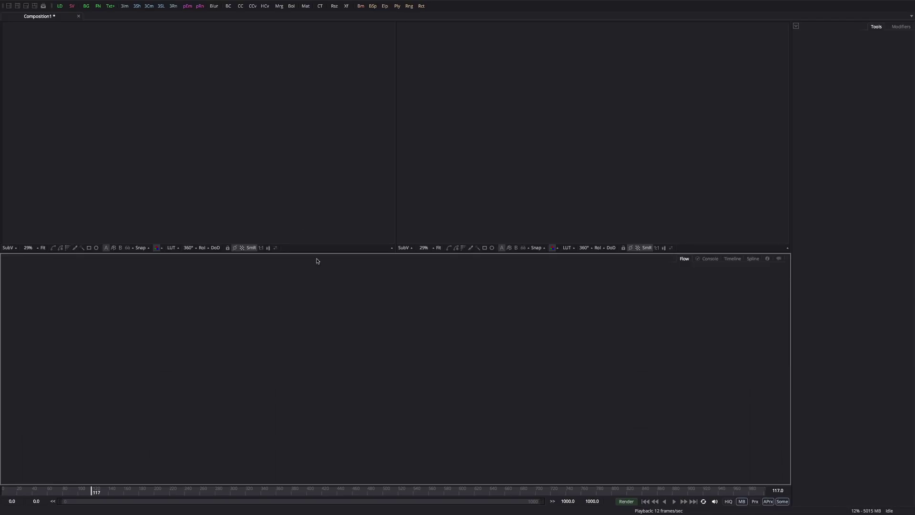
Alternate the active panel between the left and right viewers several times.
{"action": "left_click", "coordinate": [294, 231]}
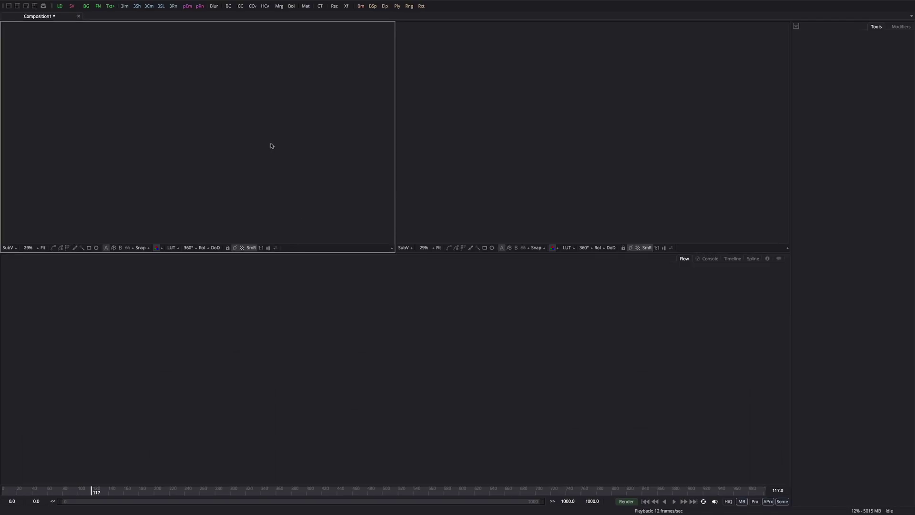
{"action": "left_click", "coordinate": [462, 113]}
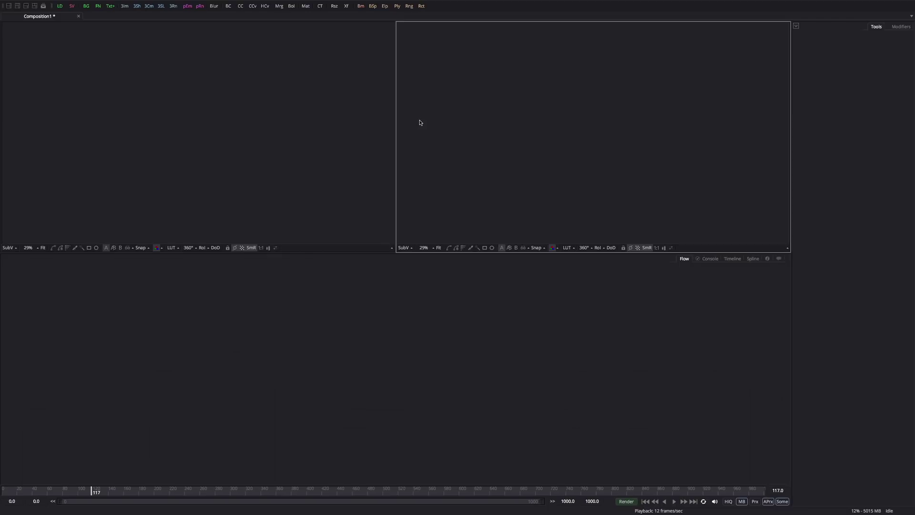
{"action": "left_click", "coordinate": [366, 174]}
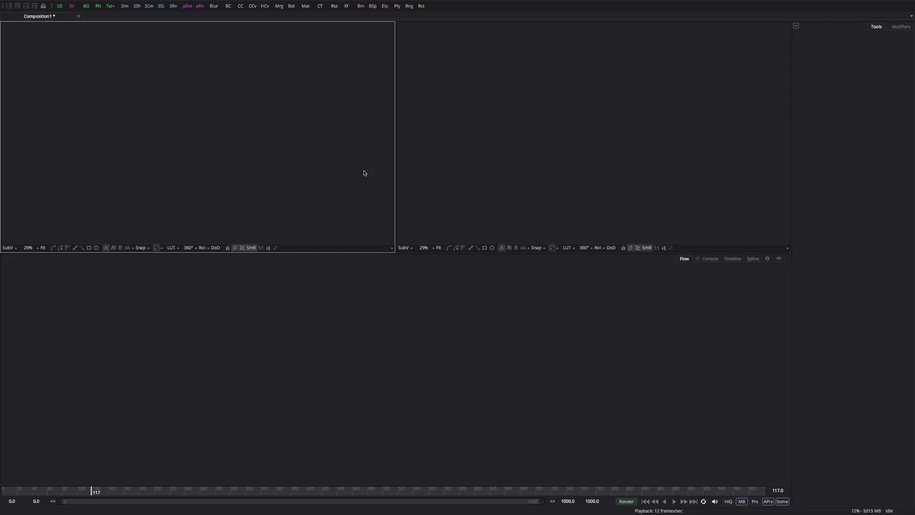
{"action": "left_click", "coordinate": [486, 172]}
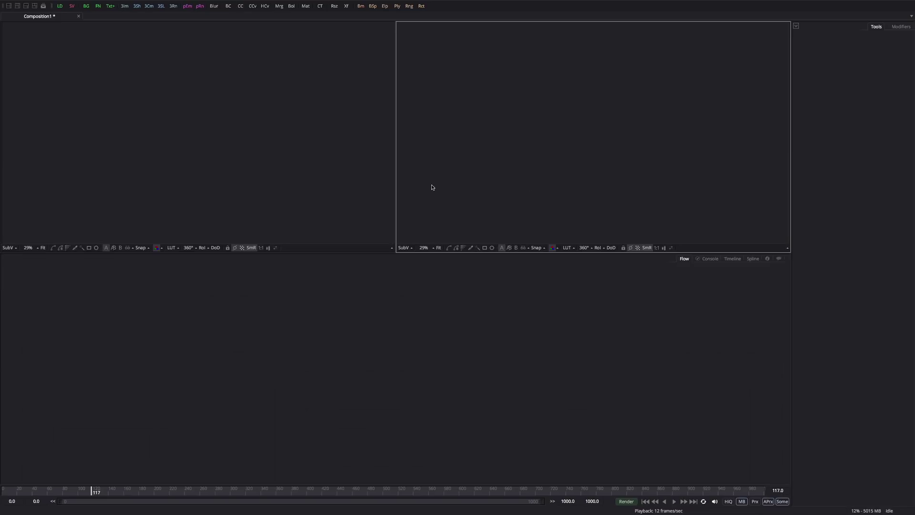
{"action": "left_click", "coordinate": [341, 153]}
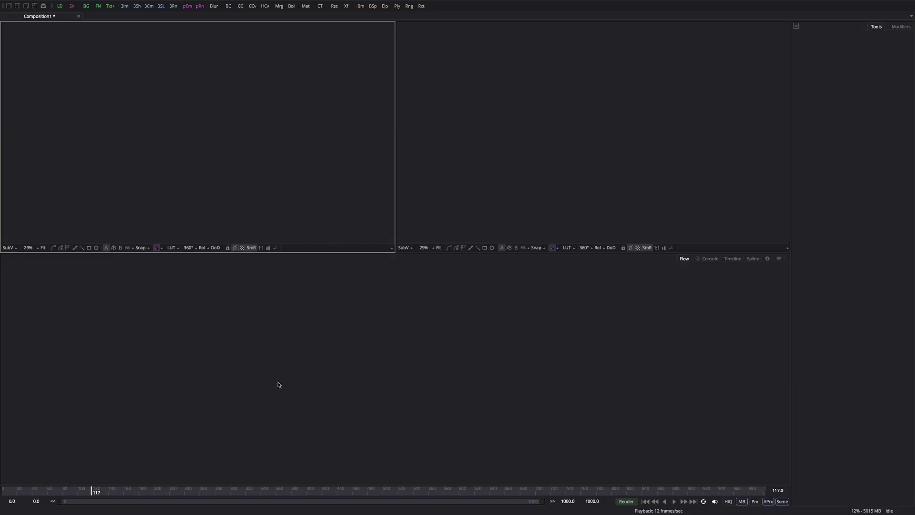
{"action": "left_click", "coordinate": [467, 132]}
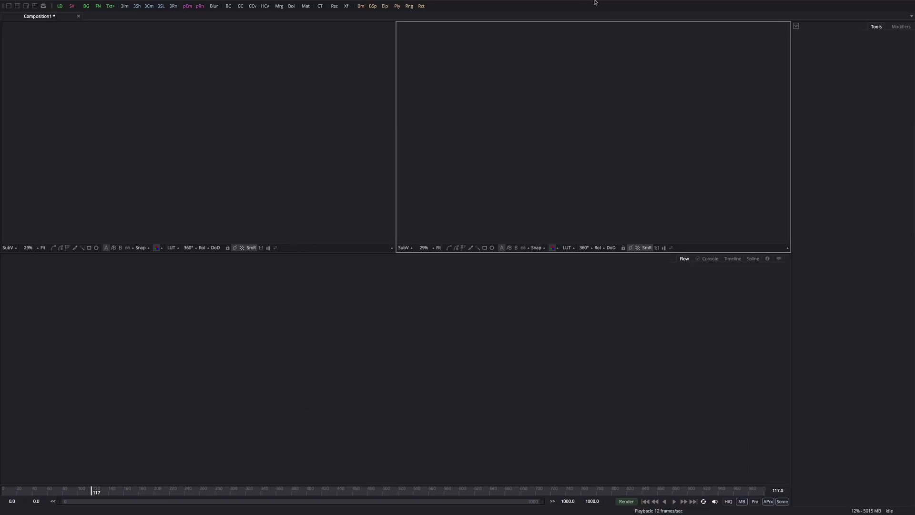
{"action": "left_click", "coordinate": [237, 156]}
{"action": "left_click", "coordinate": [458, 130]}
{"action": "left_click", "coordinate": [278, 189]}
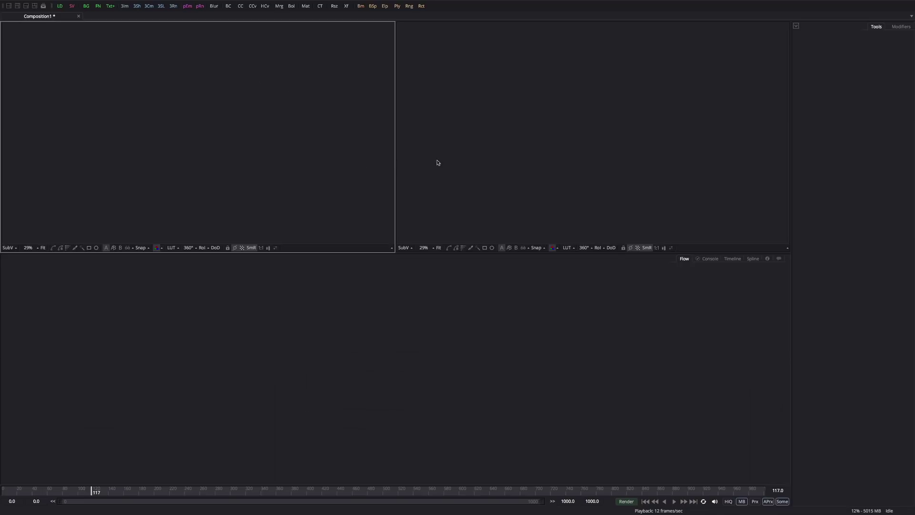
{"action": "left_click", "coordinate": [472, 145]}
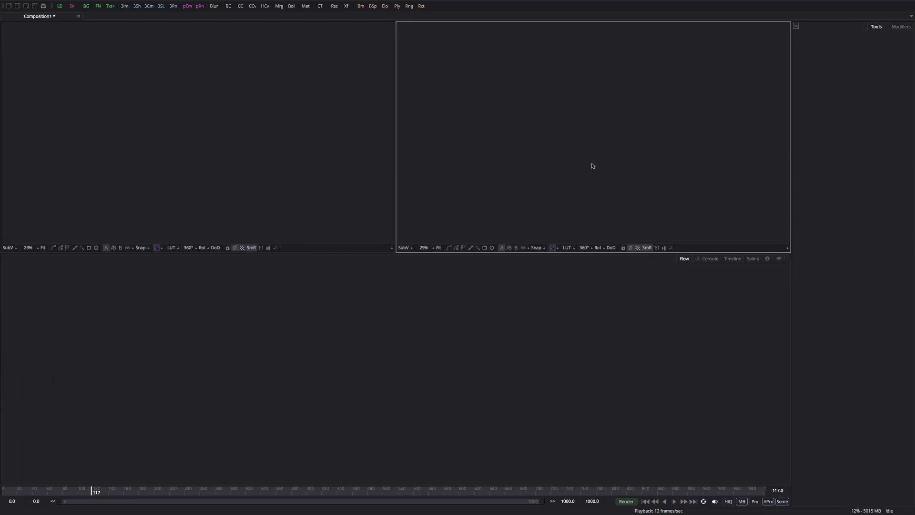
{"action": "left_click", "coordinate": [271, 143]}
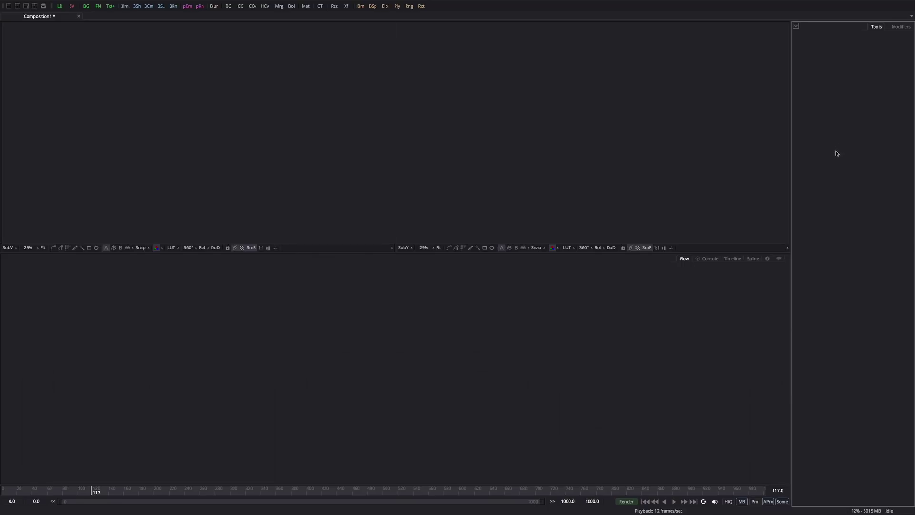
View the current tool's modifiers, return to its settings, and focus the node graph.
{"action": "left_click", "coordinate": [901, 27]}
{"action": "left_click", "coordinate": [876, 27]}
{"action": "left_click", "coordinate": [507, 392]}
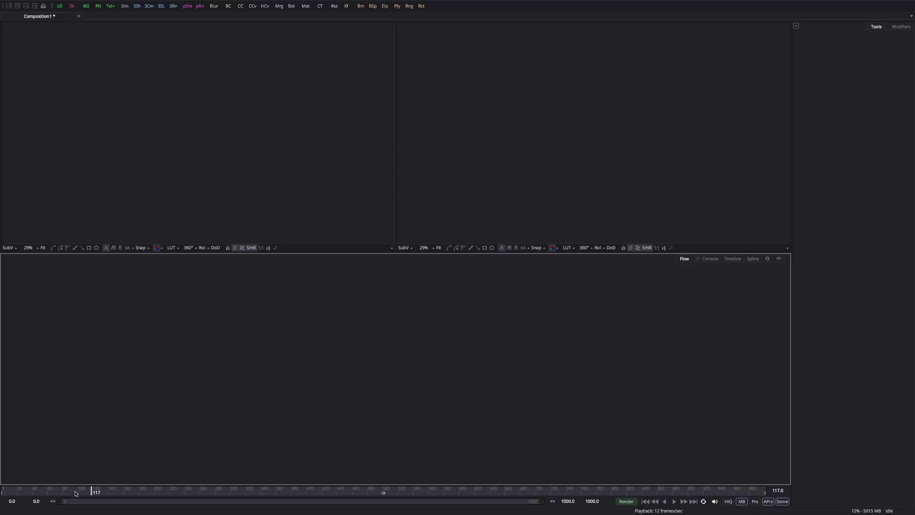
Scrub the current frame, then show the Console messages in the lower panel.
{"action": "mouse_move", "coordinate": [95, 491]}
{"action": "left_mouse_down"}
{"action": "mouse_move", "coordinate": [371, 502]}
{"action": "mouse_move", "coordinate": [87, 495]}
{"action": "left_mouse_up"}
{"action": "left_click", "coordinate": [709, 259]}
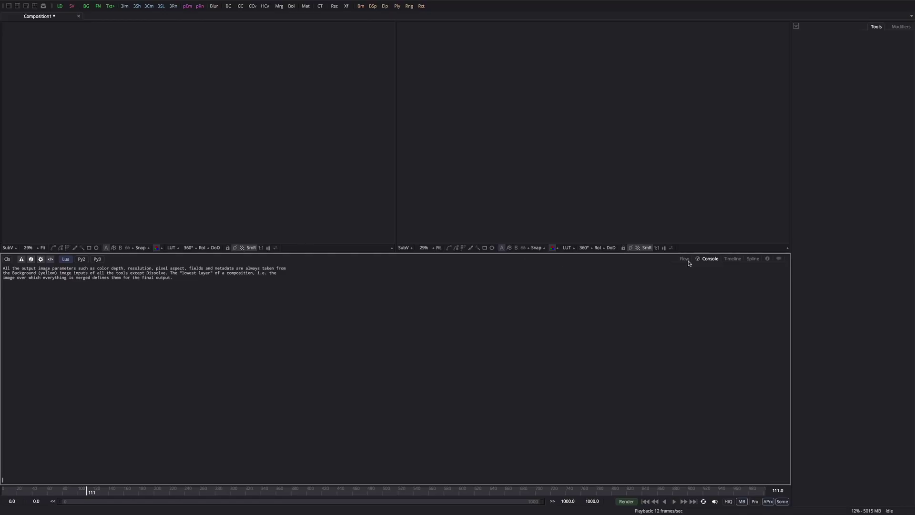
Switch the lower panel from the Console to the empty Timeline view.
{"action": "left_click", "coordinate": [733, 260]}
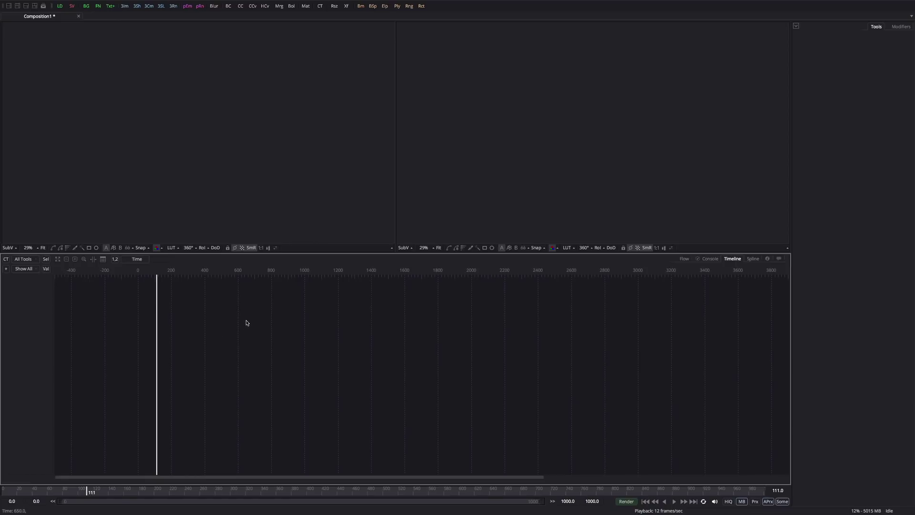
Replace the Timeline with the empty Spline editor in the lower panel.
{"action": "left_click", "coordinate": [754, 261]}
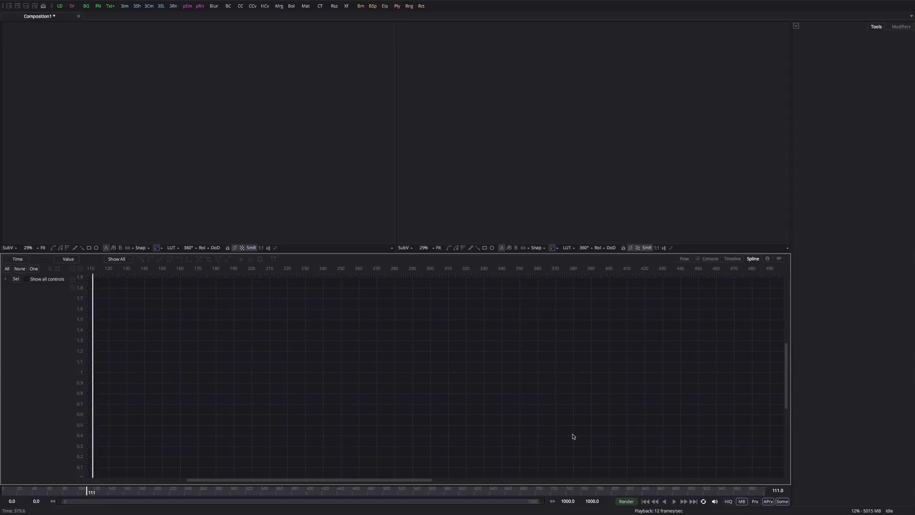
Switch the lower panel back to the Flow node view and click into it.
{"action": "left_click", "coordinate": [684, 258]}
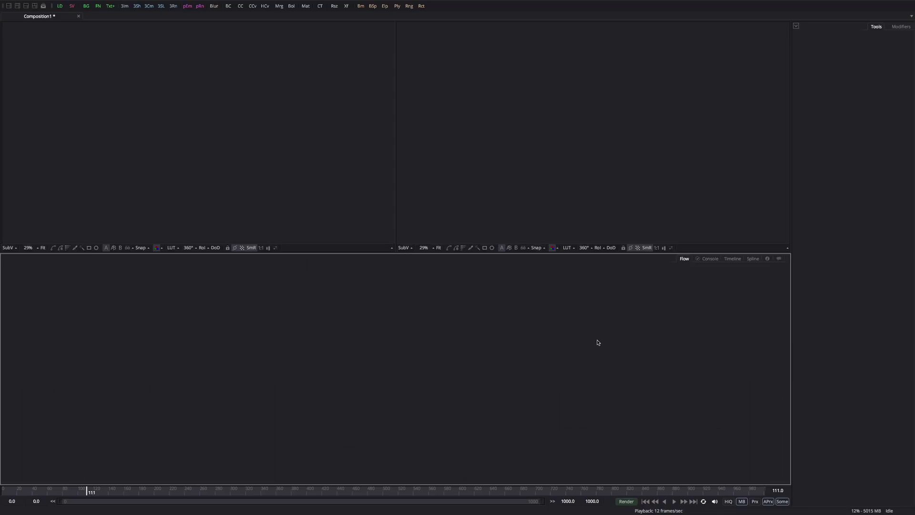
{"action": "left_click", "coordinate": [310, 324]}
Add a Loader node by searching 'loa' in the Select Tool box.
{"action": "key", "text": "shift+space"}
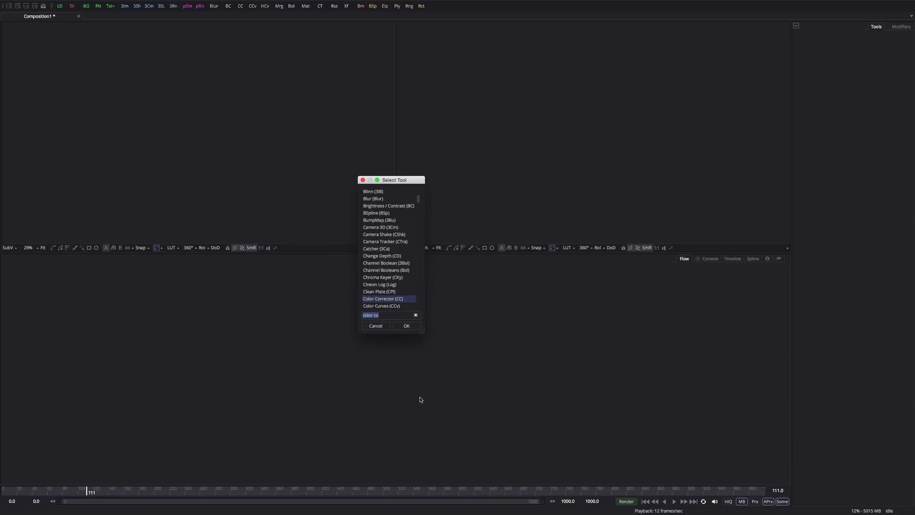
{"action": "type", "text": "loader"}
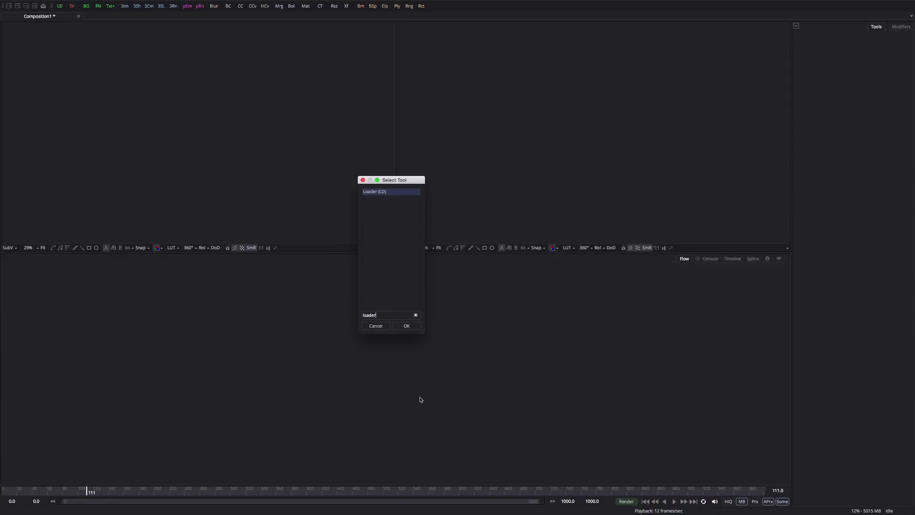
{"action": "key", "text": "Return"}
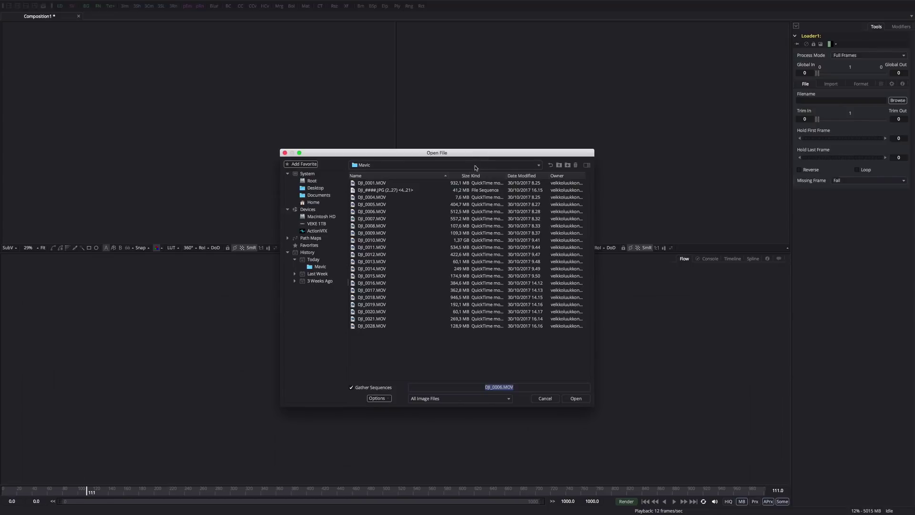
Move the file browser aside and load DJI_0006.MOV from the Mavic folder.
{"action": "left_click_drag", "start_coordinate": [477, 155], "coordinate": [644, 154]}
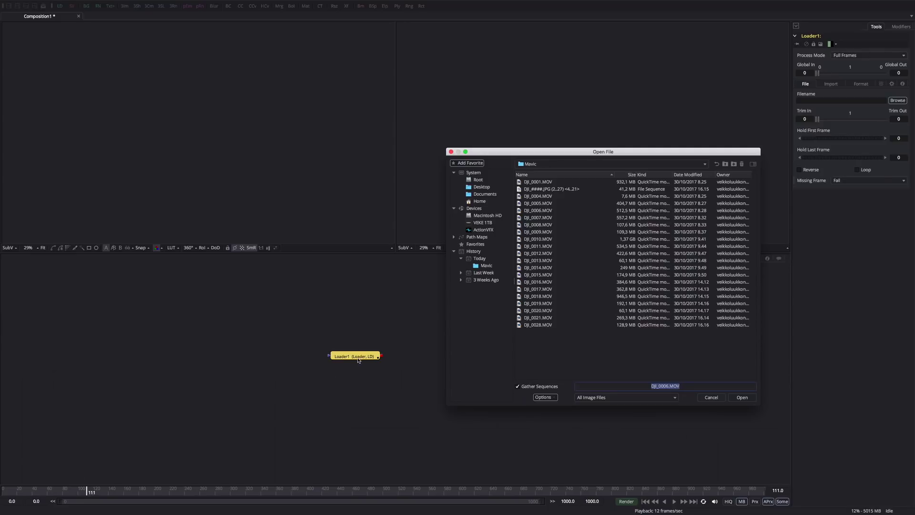
{"action": "left_click", "coordinate": [546, 212]}
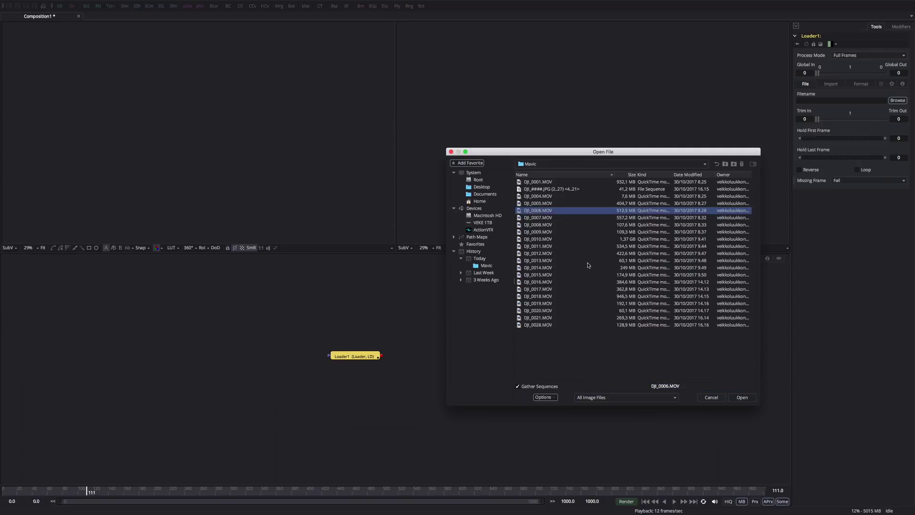
{"action": "key", "text": "Return"}
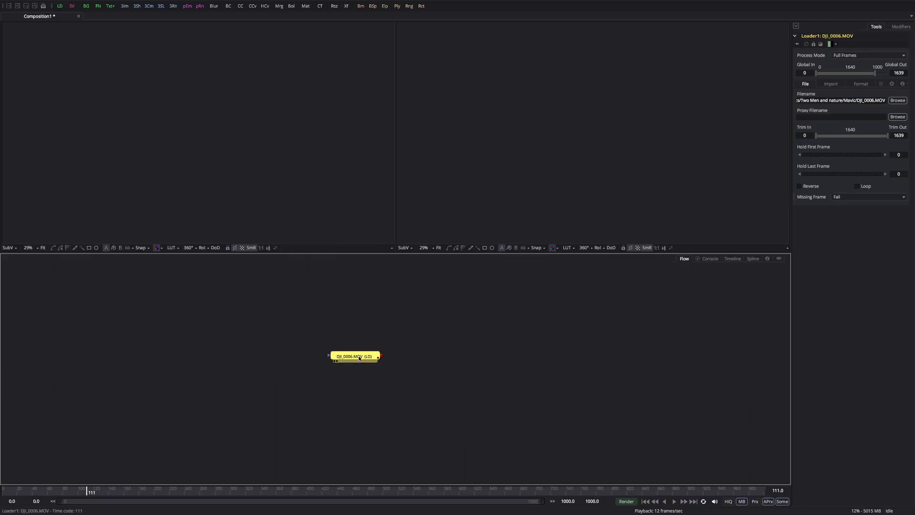
{"action": "left_click_drag", "start_coordinate": [359, 358], "coordinate": [306, 354]}
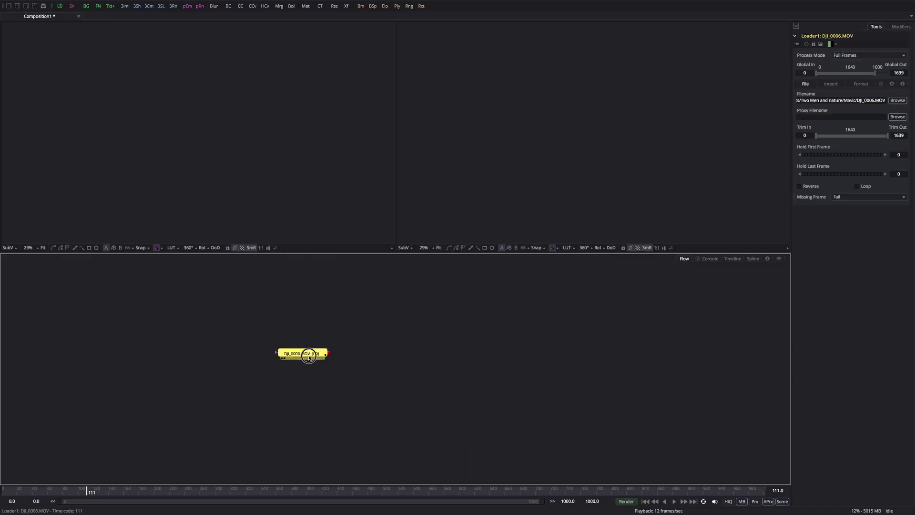
{"action": "left_click_drag", "start_coordinate": [303, 356], "coordinate": [253, 352]}
{"action": "right_click", "coordinate": [264, 347]}
{"action": "mouse_move", "coordinate": [296, 295]}
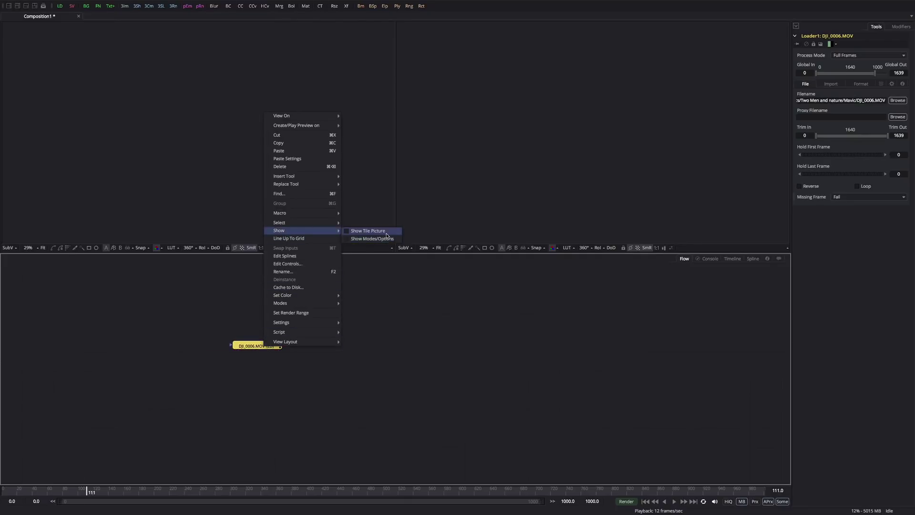
{"action": "left_click", "coordinate": [387, 232]}
{"action": "left_click_drag", "start_coordinate": [262, 367], "coordinate": [261, 342]}
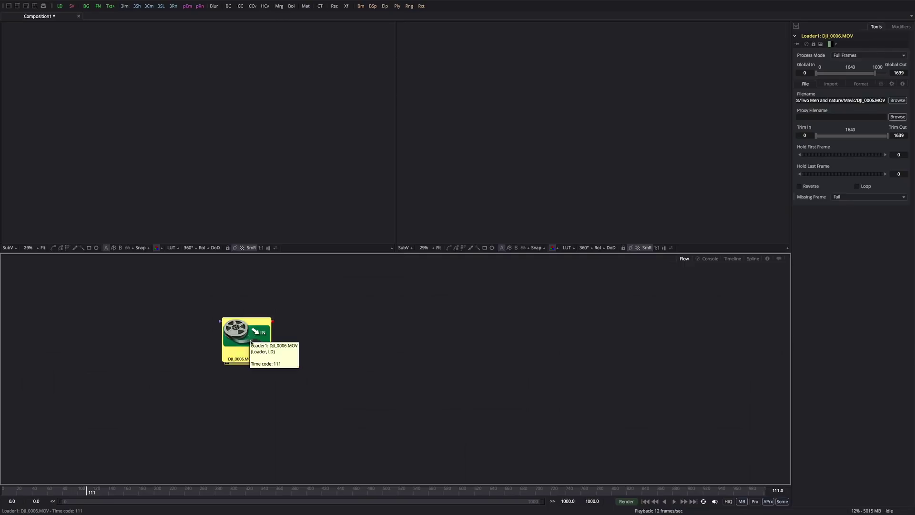
{"action": "left_click_drag", "start_coordinate": [247, 345], "coordinate": [239, 360]}
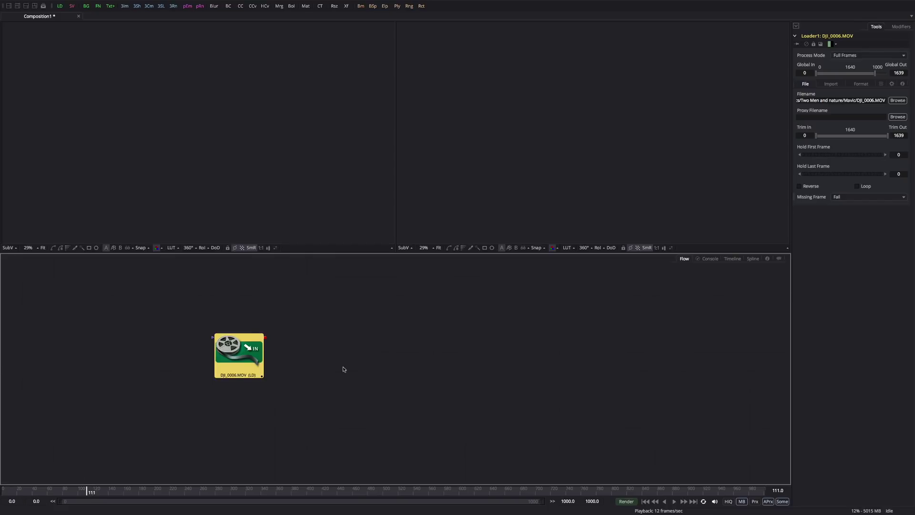
{"action": "scroll", "coordinate": [331, 366], "scroll_direction": "down", "scroll_amount": 3}
{"action": "scroll", "coordinate": [324, 365], "scroll_direction": "up", "scroll_amount": 4}
{"action": "scroll", "coordinate": [325, 369], "scroll_direction": "down", "scroll_amount": 3}
{"action": "scroll", "coordinate": [326, 369], "scroll_direction": "up", "scroll_amount": 4}
{"action": "scroll", "coordinate": [326, 370], "scroll_direction": "down", "scroll_amount": 3}
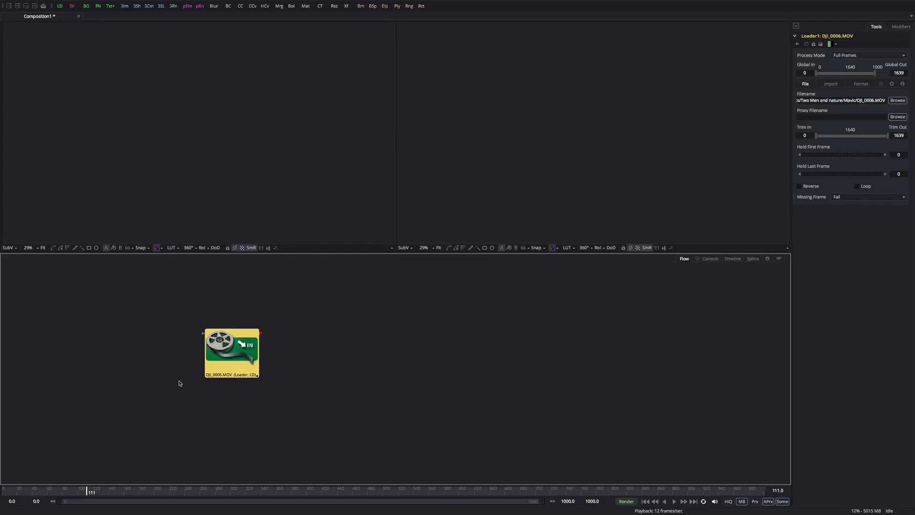
{"action": "scroll", "coordinate": [179, 384], "scroll_direction": "down", "scroll_amount": 2}
{"action": "scroll", "coordinate": [180, 386], "scroll_direction": "up", "scroll_amount": 4}
{"action": "scroll", "coordinate": [180, 388], "scroll_direction": "down", "scroll_amount": 3}
{"action": "scroll", "coordinate": [180, 388], "scroll_direction": "up", "scroll_amount": 1}
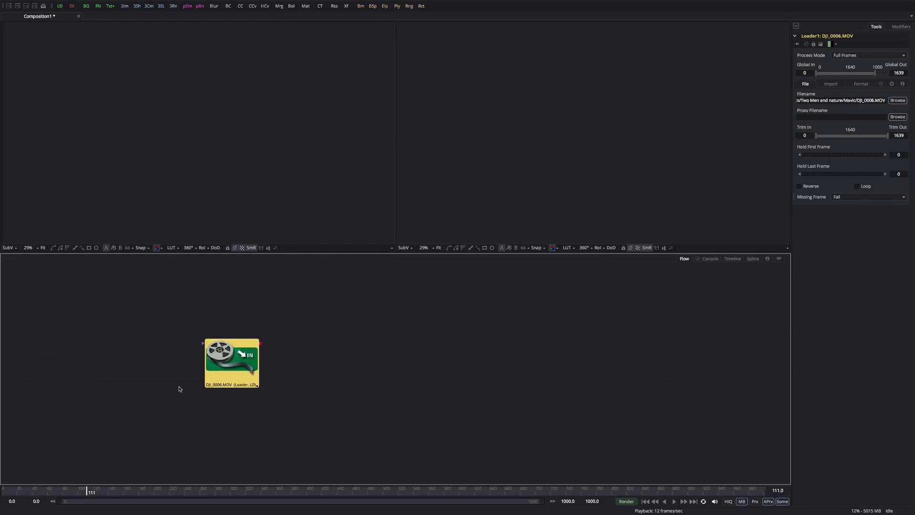
{"action": "scroll", "coordinate": [235, 341], "scroll_direction": "left", "scroll_amount": 1}
{"action": "scroll", "coordinate": [235, 340], "scroll_direction": "right", "scroll_amount": 5}
{"action": "scroll", "coordinate": [235, 340], "scroll_direction": "left", "scroll_amount": 7}
{"action": "scroll", "coordinate": [235, 340], "scroll_direction": "right", "scroll_amount": 3}
{"action": "scroll", "coordinate": [234, 340], "scroll_direction": "left", "scroll_amount": 3}
{"action": "left_click", "coordinate": [235, 341]}
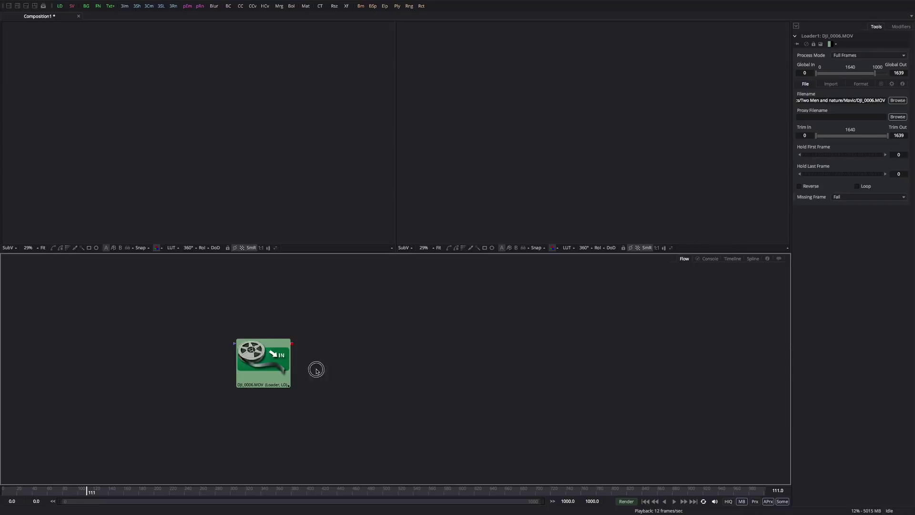
{"action": "left_click", "coordinate": [289, 352]}
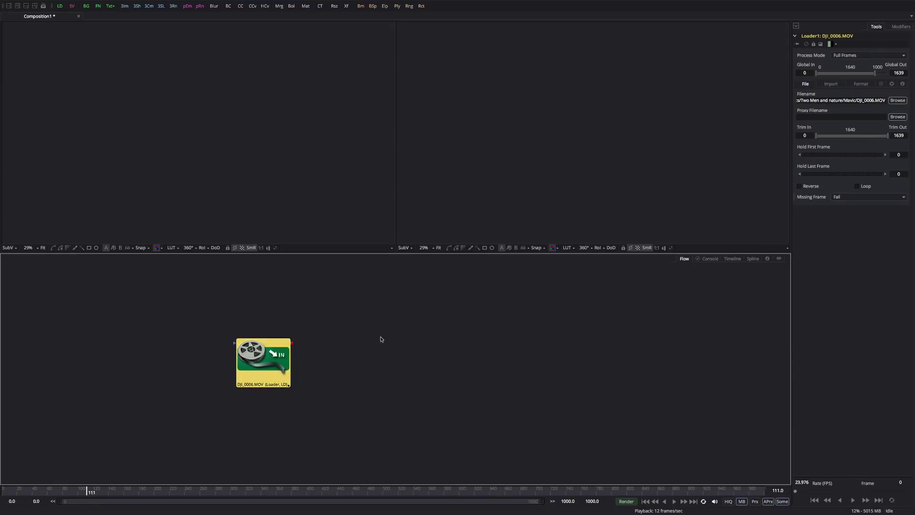
{"action": "left_click", "coordinate": [337, 361]}
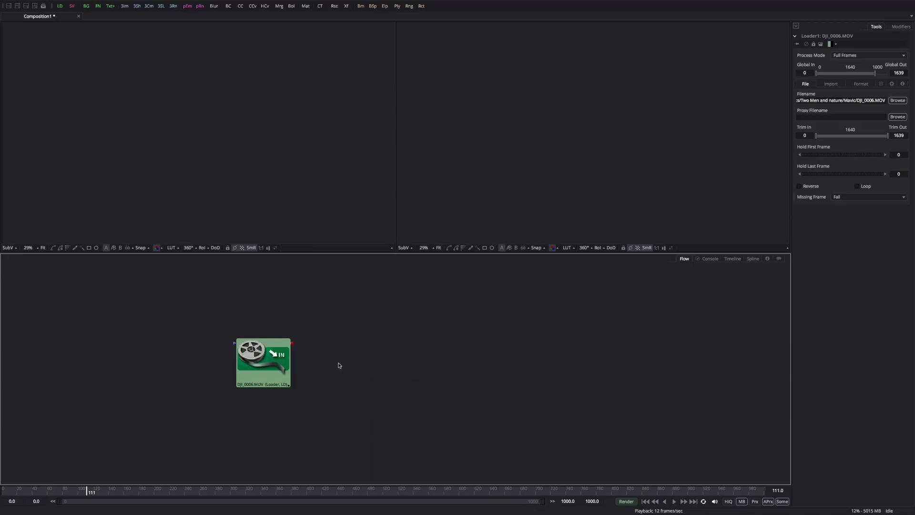
{"action": "left_click_drag", "start_coordinate": [337, 366], "coordinate": [341, 416]}
{"action": "scroll", "coordinate": [280, 420], "scroll_direction": "down", "scroll_amount": 3}
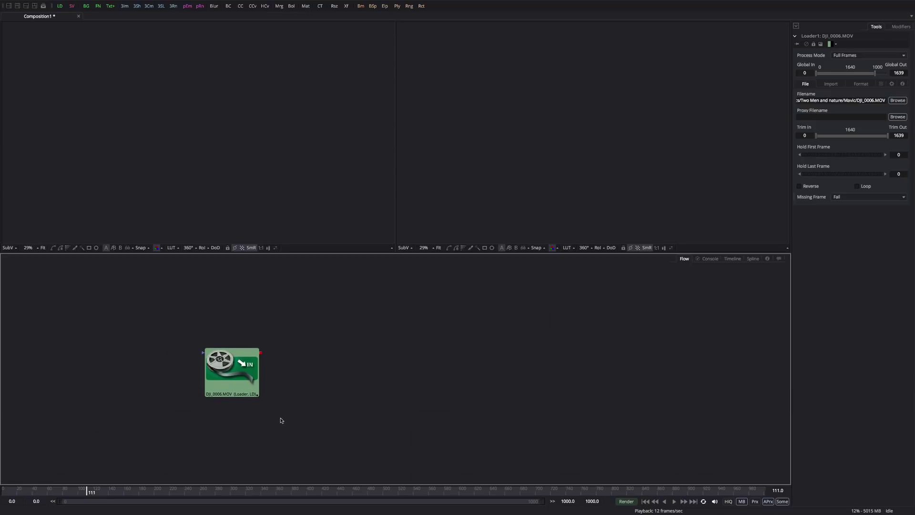
Select the DJI_0006.MOV Loader and toggle focus between the viewers and node graph.
{"action": "left_click", "coordinate": [258, 382]}
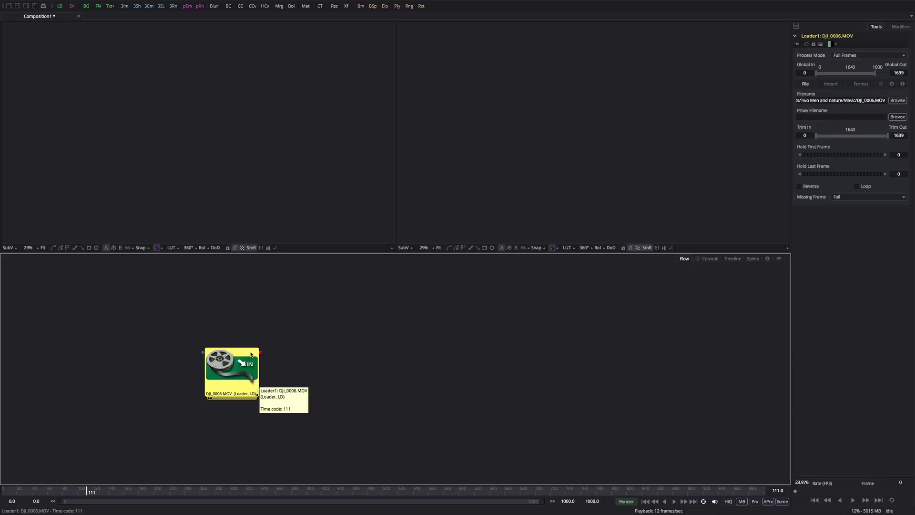
{"action": "left_click", "coordinate": [281, 111]}
{"action": "left_click", "coordinate": [490, 139]}
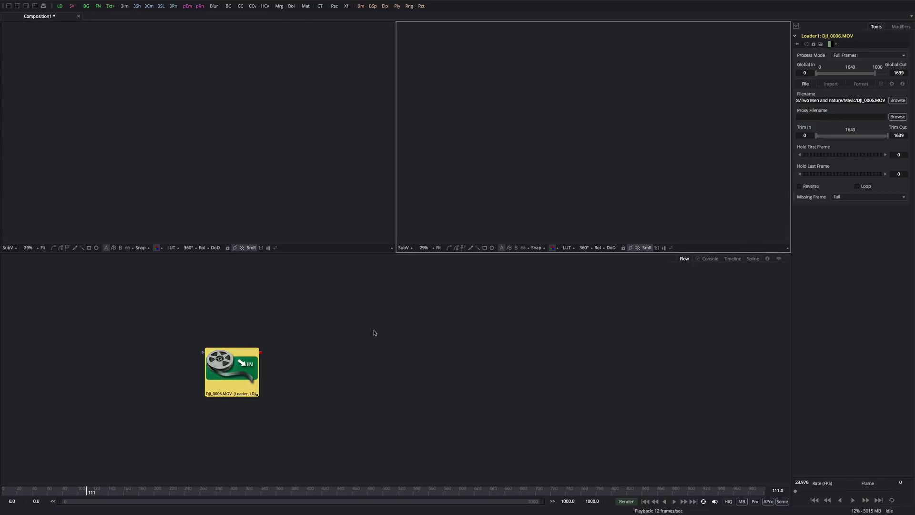
{"action": "left_click", "coordinate": [220, 377]}
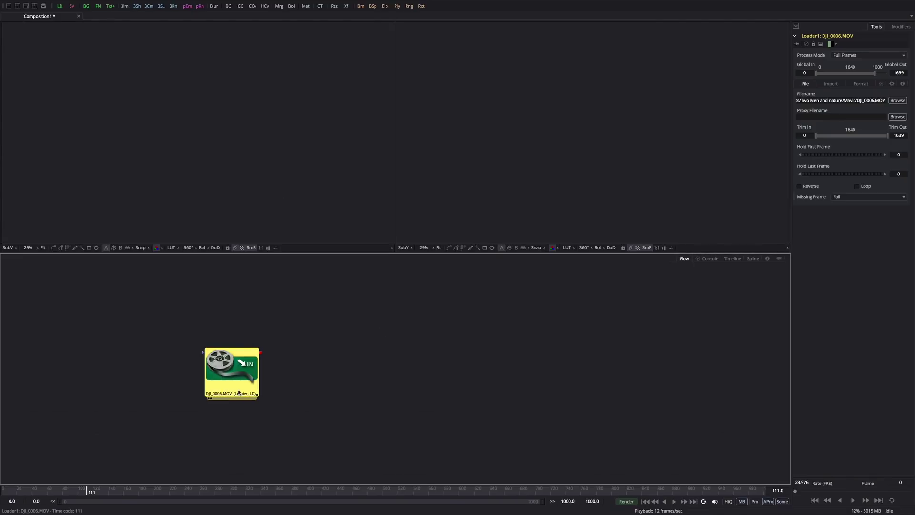
{"action": "left_click", "coordinate": [257, 171]}
{"action": "left_click", "coordinate": [419, 159]}
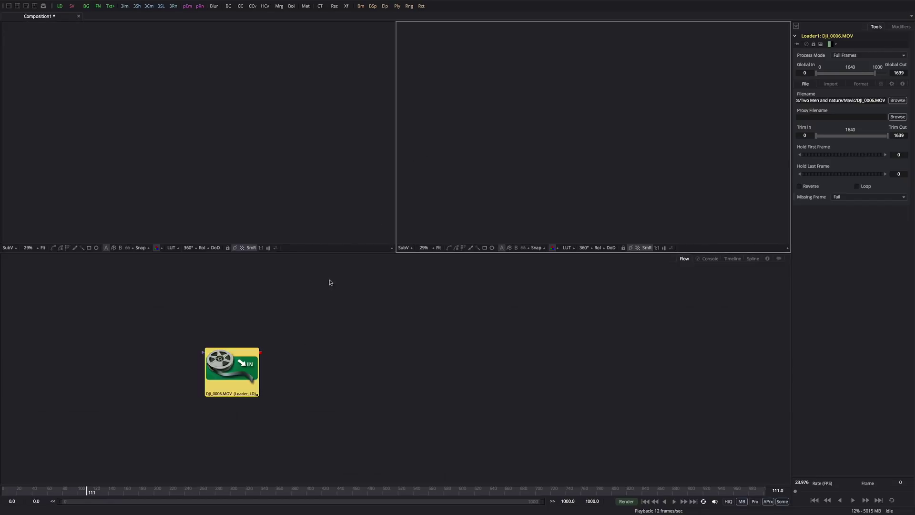
{"action": "left_click", "coordinate": [226, 372]}
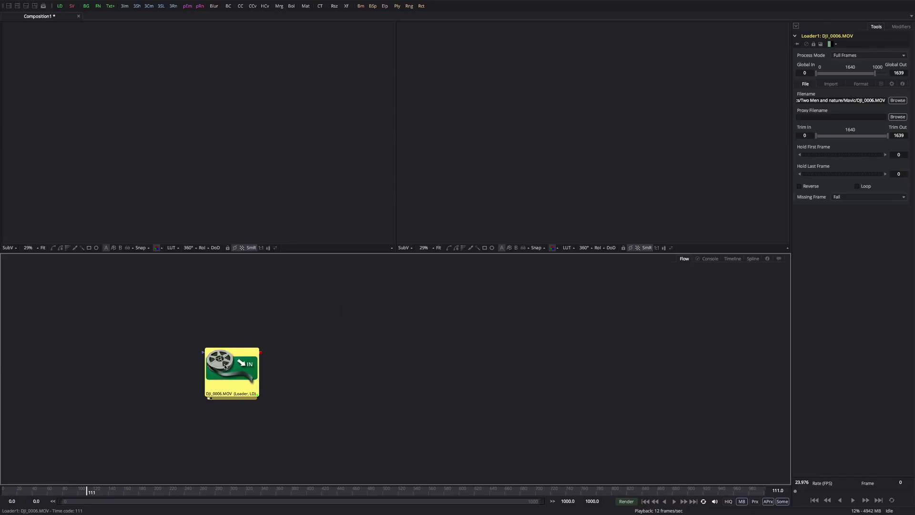
Toggle the clip into the left (1) and right (2) viewers, nudge the Loader, and rewind near frame 10.
{"action": "key", "text": "1"}
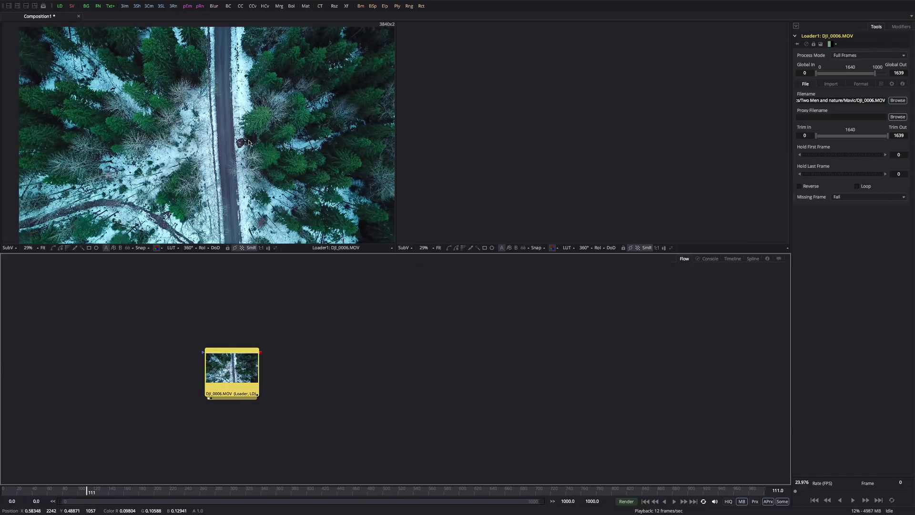
{"action": "left_click", "coordinate": [209, 399]}
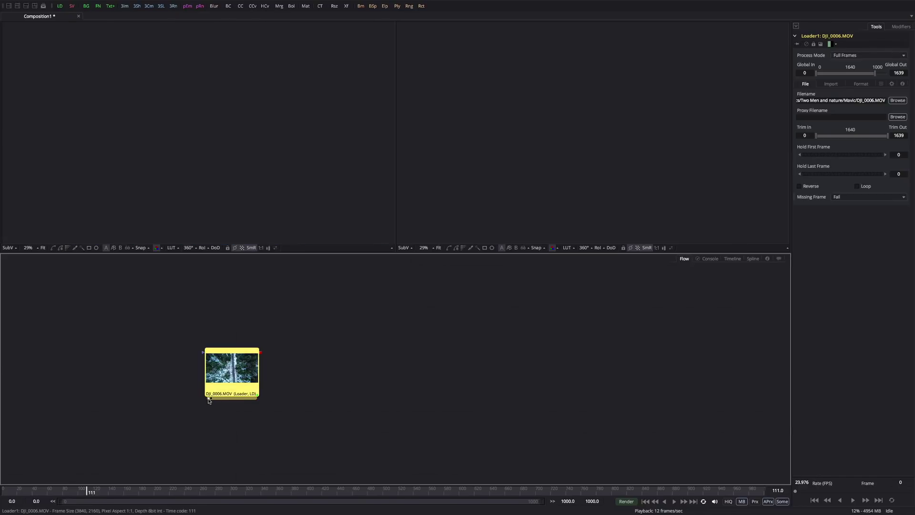
{"action": "left_click", "coordinate": [209, 400]}
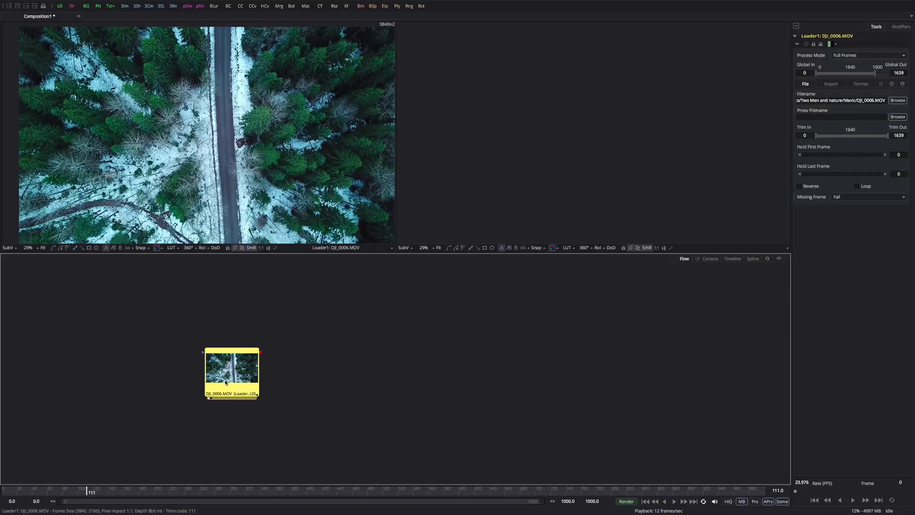
{"action": "key", "text": "2"}
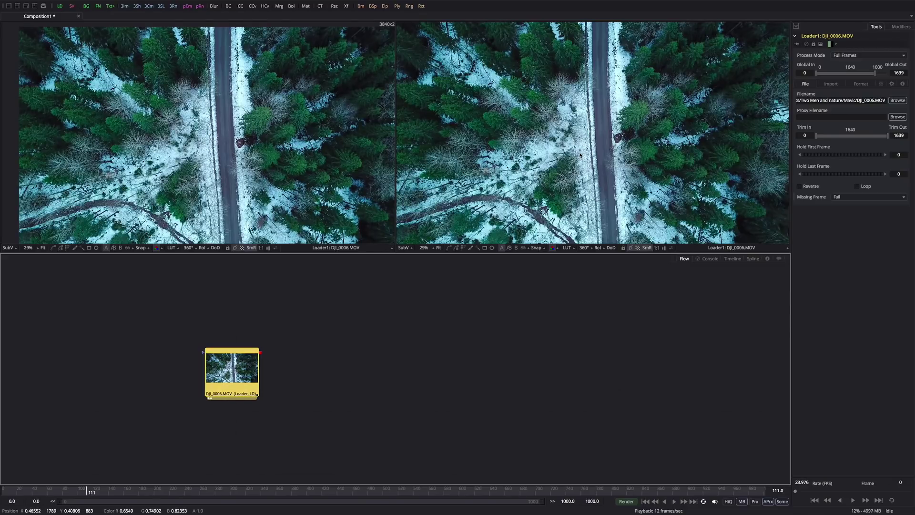
{"action": "key", "text": "1"}
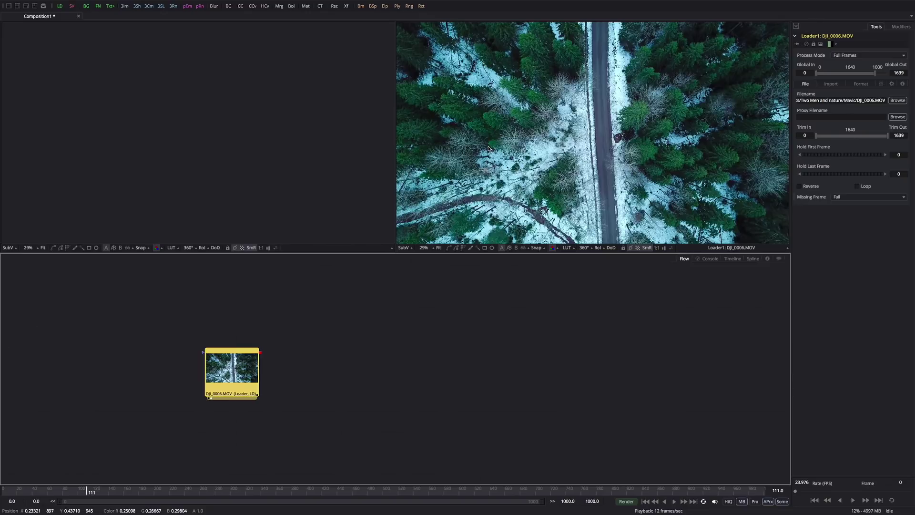
{"action": "key", "text": "2"}
{"action": "key", "text": "1"}
{"action": "key", "text": "2"}
{"action": "key", "text": "2"}
{"action": "key", "text": "1"}
{"action": "key", "text": "1"}
{"action": "key", "text": "2"}
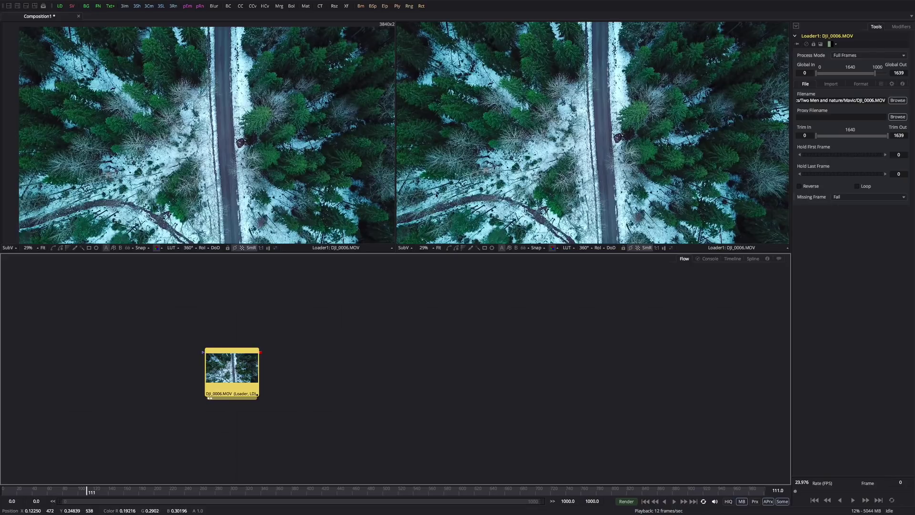
{"action": "left_click_drag", "start_coordinate": [231, 377], "coordinate": [239, 375]}
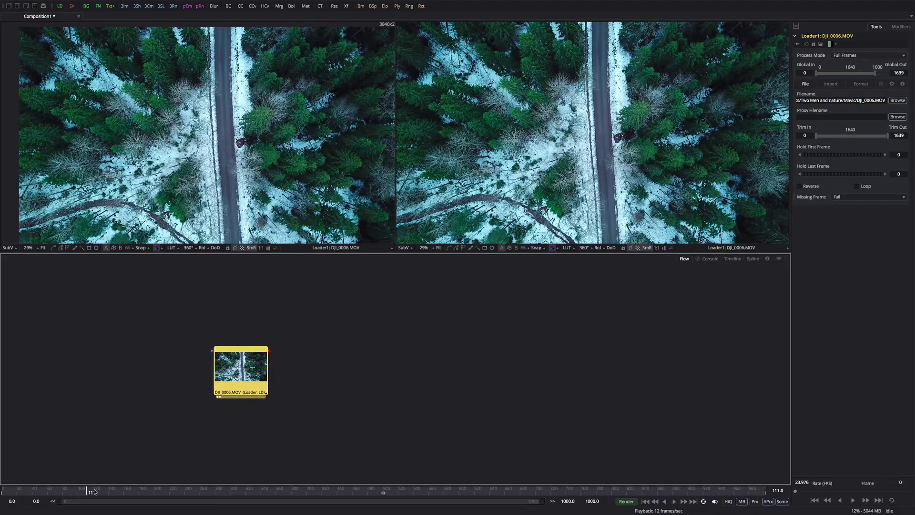
{"action": "left_click_drag", "start_coordinate": [87, 491], "coordinate": [11, 490]}
Play and scrub through the drone clip, stopping at frame 387.
{"action": "key", "text": "space"}
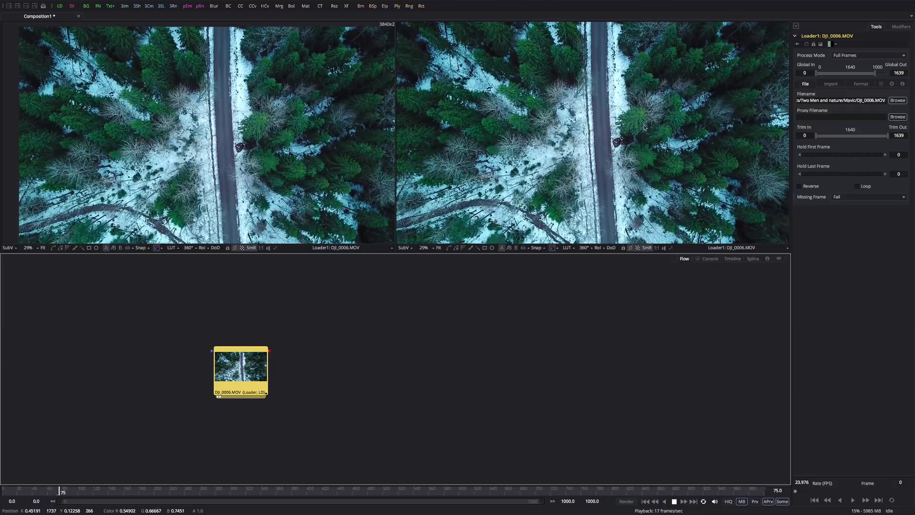
{"action": "left_click_drag", "start_coordinate": [76, 491], "coordinate": [270, 492]}
{"action": "key", "text": "space"}
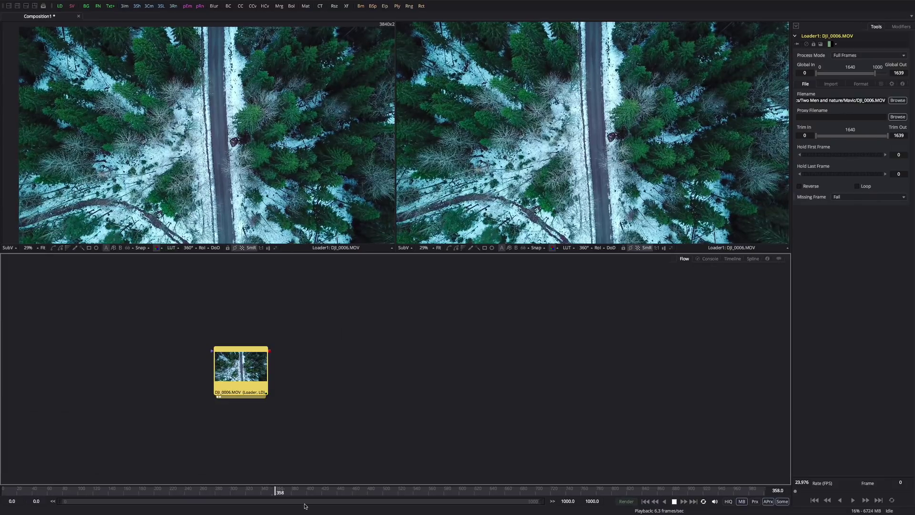
{"action": "key", "text": "space"}
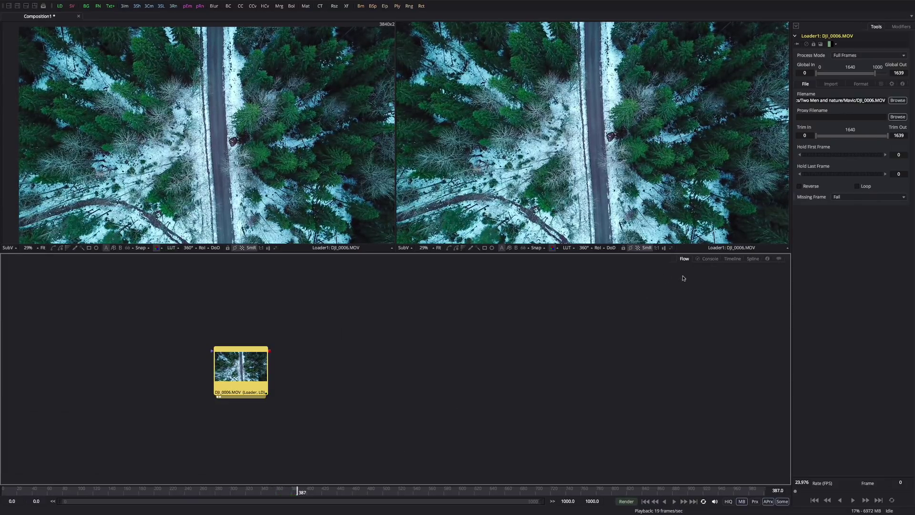
In the Timeline, shift Loader1 to run from frame 2 to 1641, then return to Flow.
{"action": "left_click", "coordinate": [732, 258]}
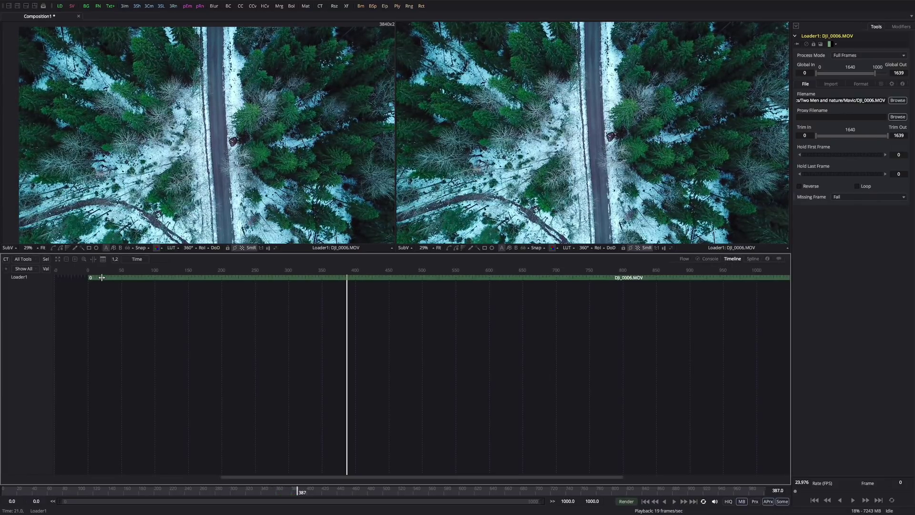
{"action": "mouse_move", "coordinate": [101, 278]}
{"action": "left_mouse_down"}
{"action": "mouse_move", "coordinate": [159, 280]}
{"action": "mouse_move", "coordinate": [91, 281]}
{"action": "left_mouse_up"}
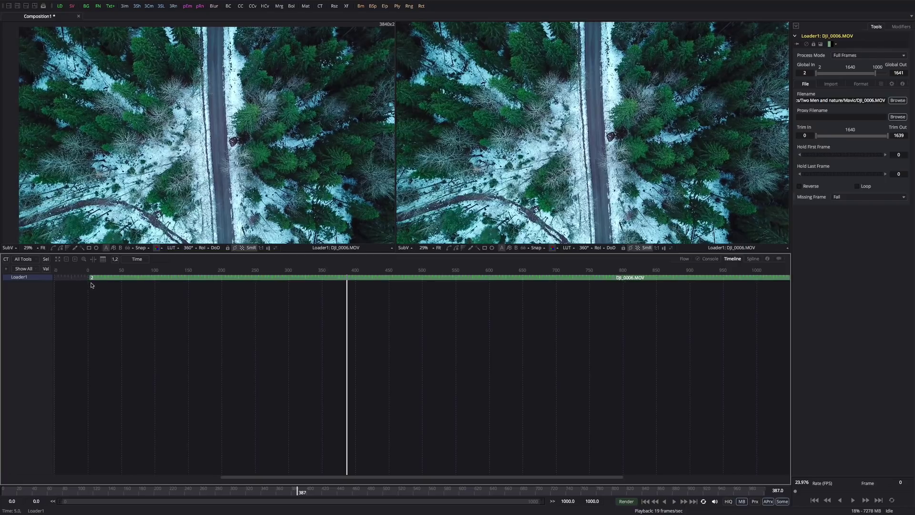
{"action": "left_click", "coordinate": [685, 259]}
{"action": "left_click_drag", "start_coordinate": [253, 362], "coordinate": [242, 355]}
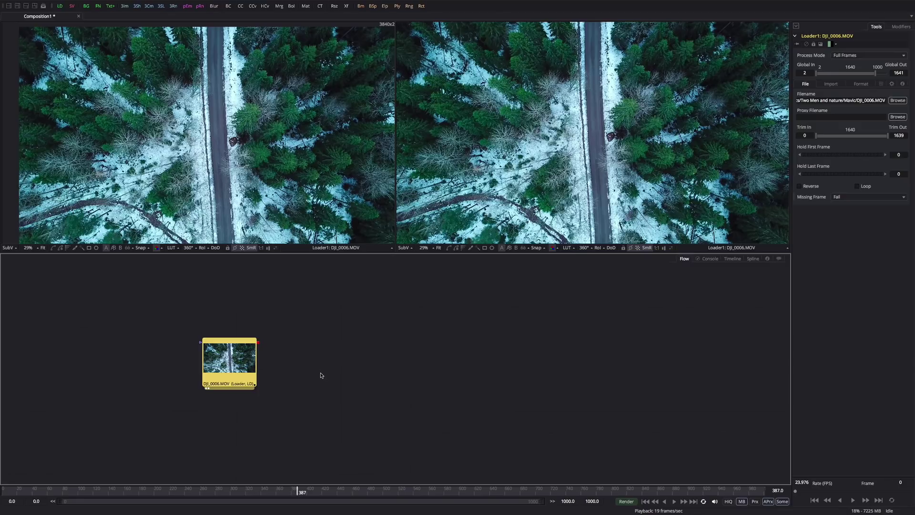
Add ColorCorrector1 via a 'color co' search, show it as a picture tile, and move it near the Loader.
{"action": "left_click", "coordinate": [323, 370]}
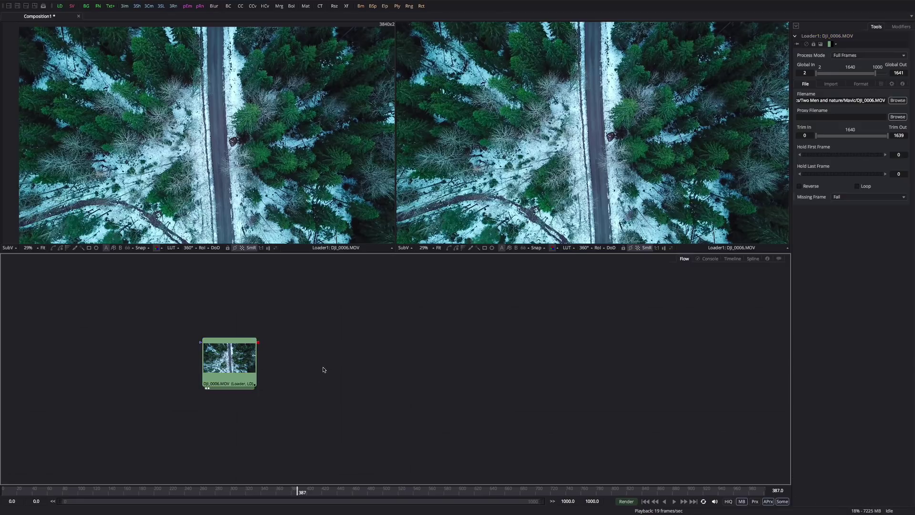
{"action": "key", "text": "ctrl+space"}
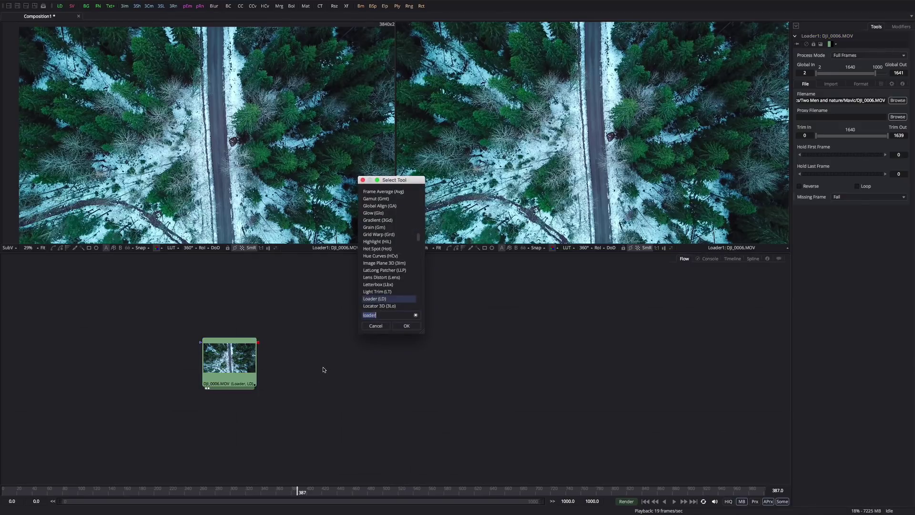
{"action": "type", "text": "color co"}
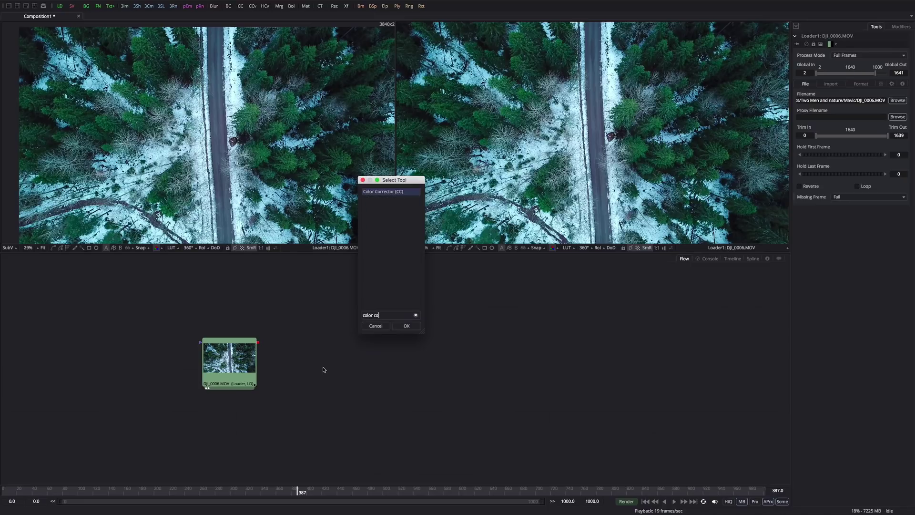
{"action": "key", "text": "Return"}
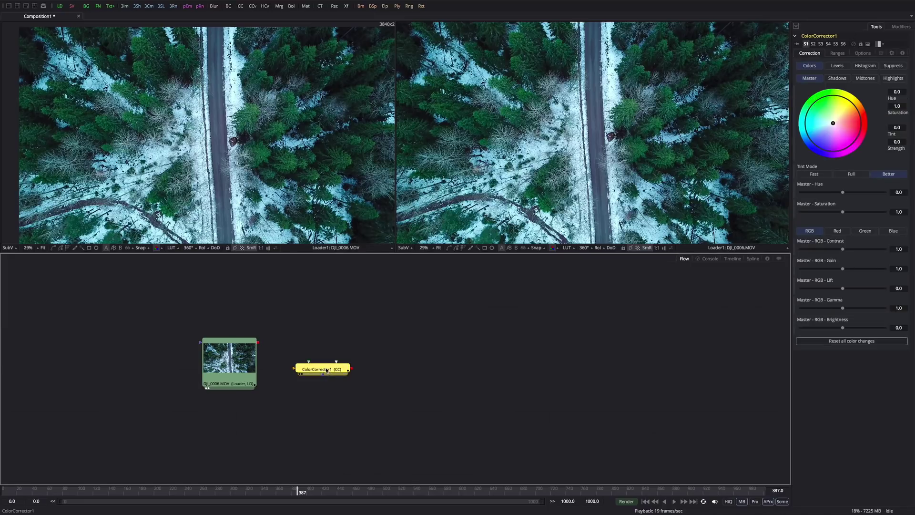
{"action": "right_click", "coordinate": [326, 370]}
{"action": "mouse_move", "coordinate": [341, 253]}
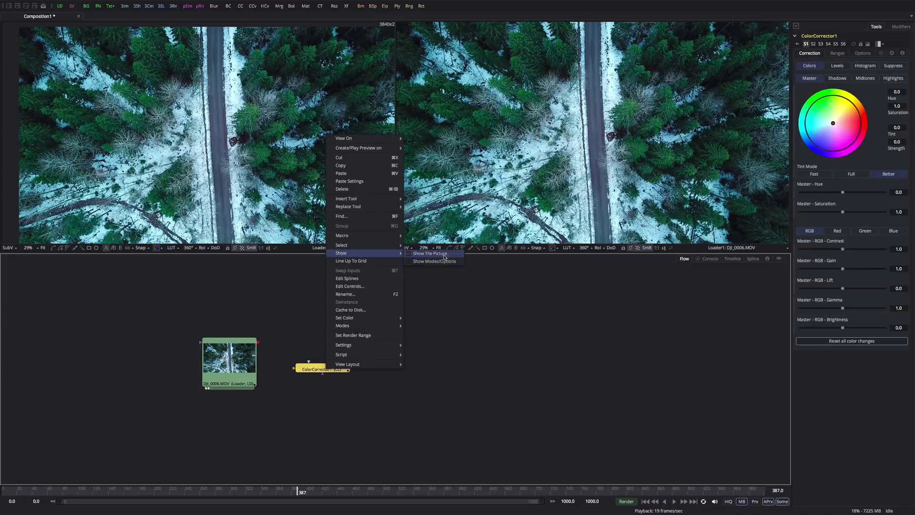
{"action": "left_click", "coordinate": [430, 254]}
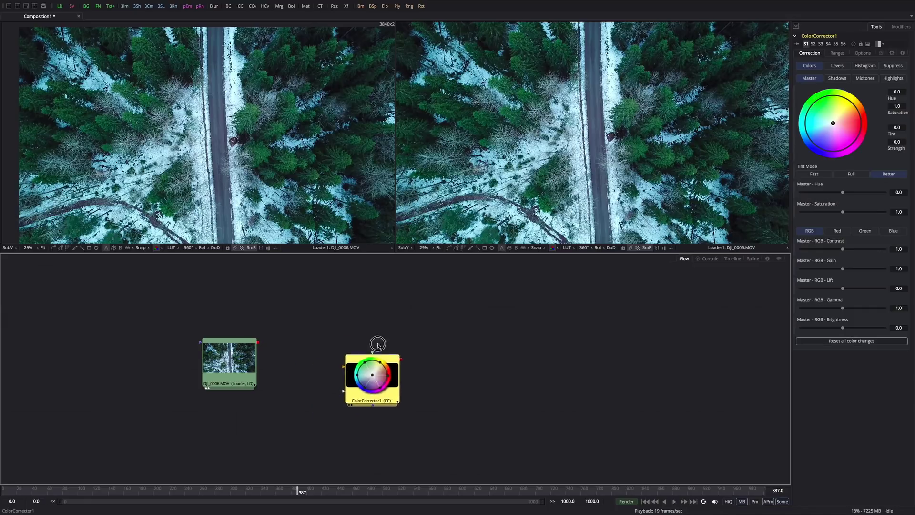
{"action": "left_click_drag", "start_coordinate": [381, 354], "coordinate": [344, 356]}
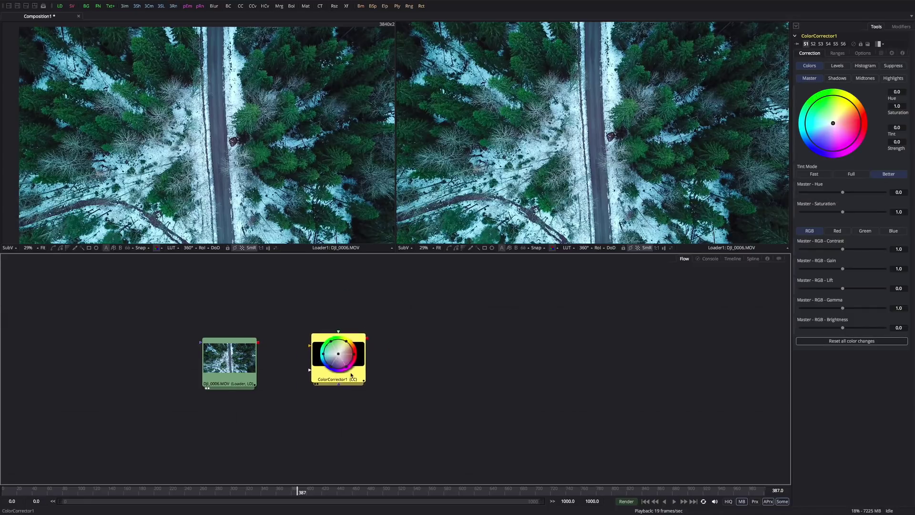
Link the DJI_0006.MOV Loader's output into ColorCorrector1's input.
{"action": "left_click", "coordinate": [233, 358]}
{"action": "left_click", "coordinate": [340, 363]}
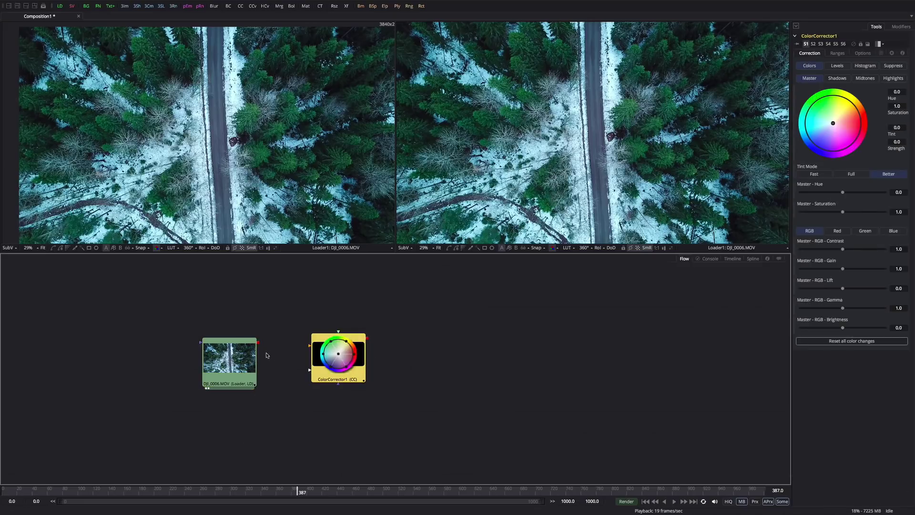
{"action": "mouse_move", "coordinate": [250, 353]}
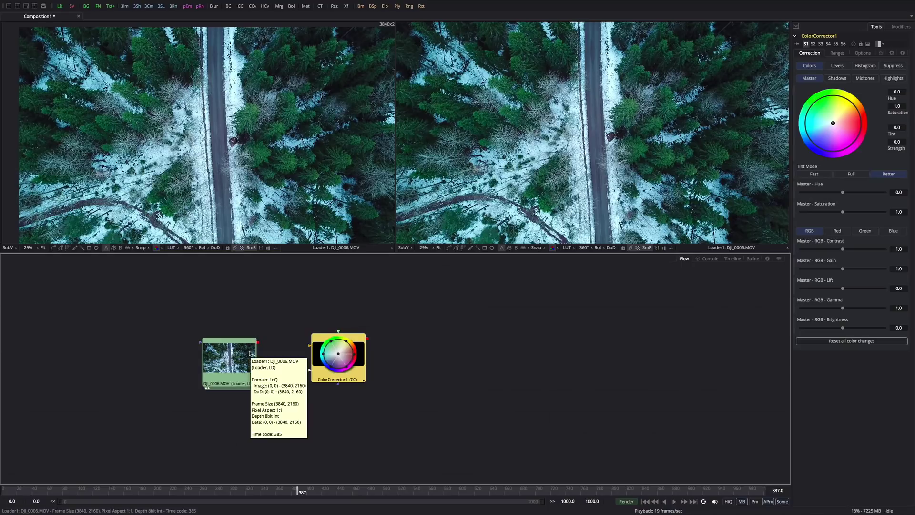
{"action": "left_click", "coordinate": [300, 316]}
{"action": "mouse_move", "coordinate": [243, 357]}
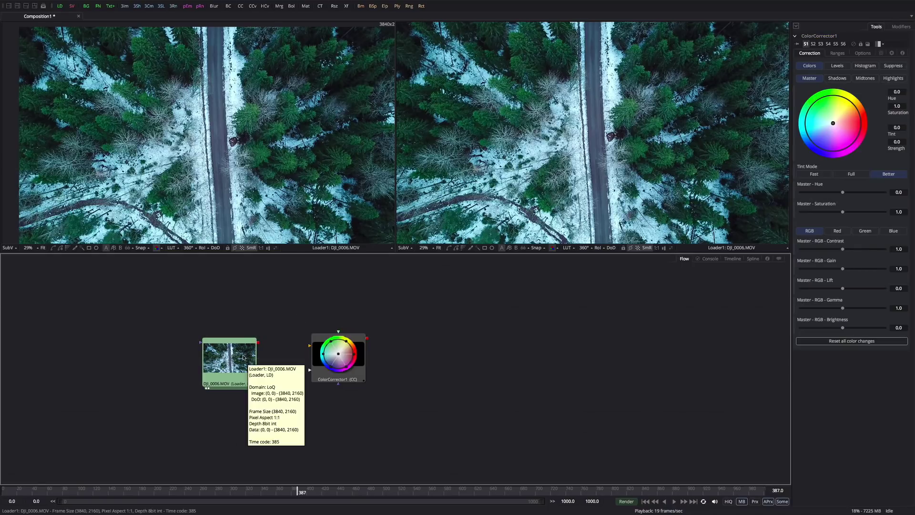
{"action": "left_click", "coordinate": [214, 349]}
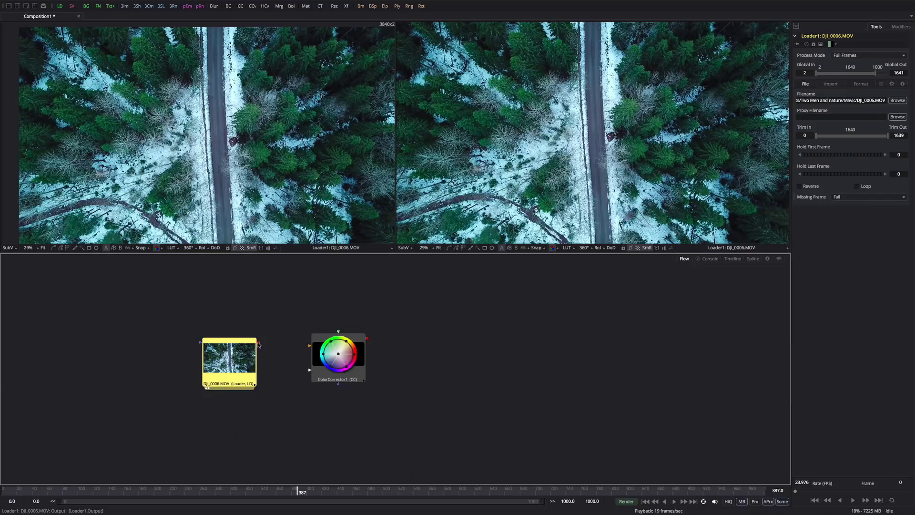
{"action": "left_click", "coordinate": [258, 343]}
{"action": "left_click_drag", "start_coordinate": [258, 343], "coordinate": [311, 348]}
{"action": "left_click", "coordinate": [311, 350]}
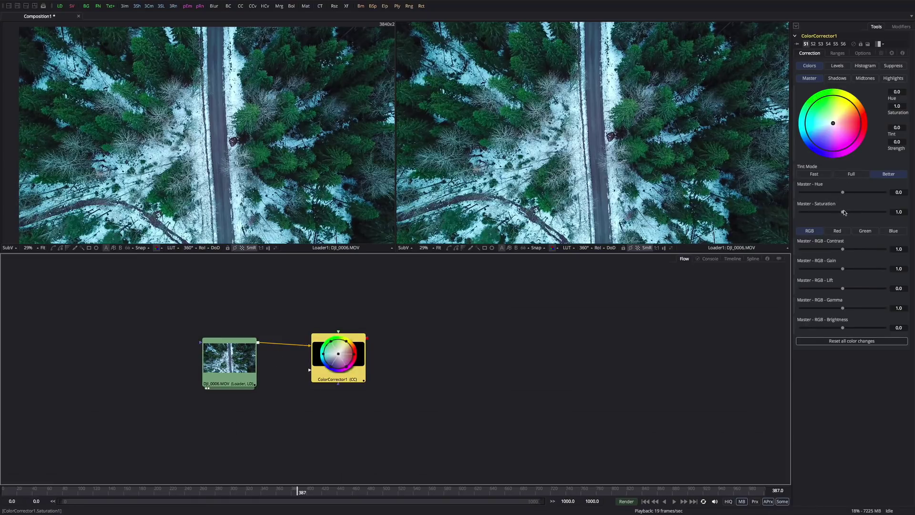
Drag ColorCorrector1's master saturation down to 0.598 and master RGB contrast up to 1.718.
{"action": "left_click_drag", "start_coordinate": [843, 213], "coordinate": [825, 213]}
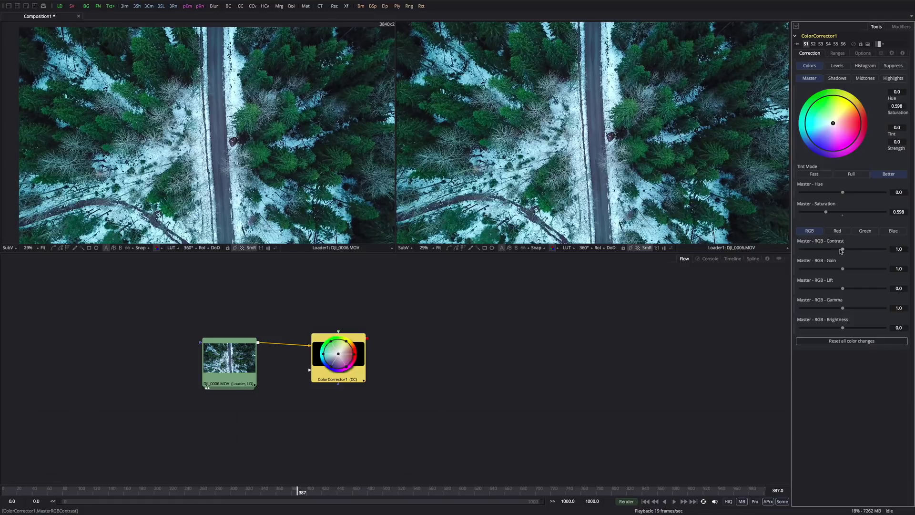
{"action": "left_click_drag", "start_coordinate": [842, 249], "coordinate": [857, 250]}
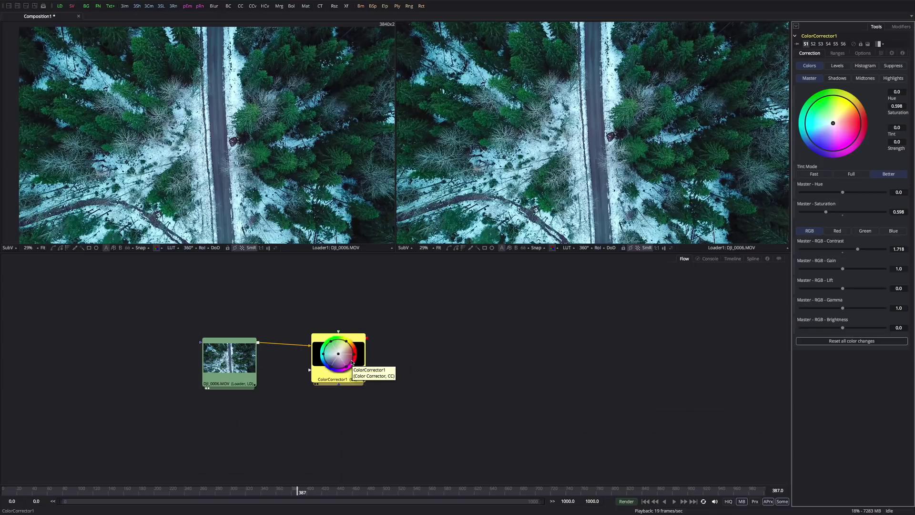
Show the DJI_0006.MOV Loader in viewer 1 and ColorCorrector1's graded output in viewer 2.
{"action": "key", "text": "2"}
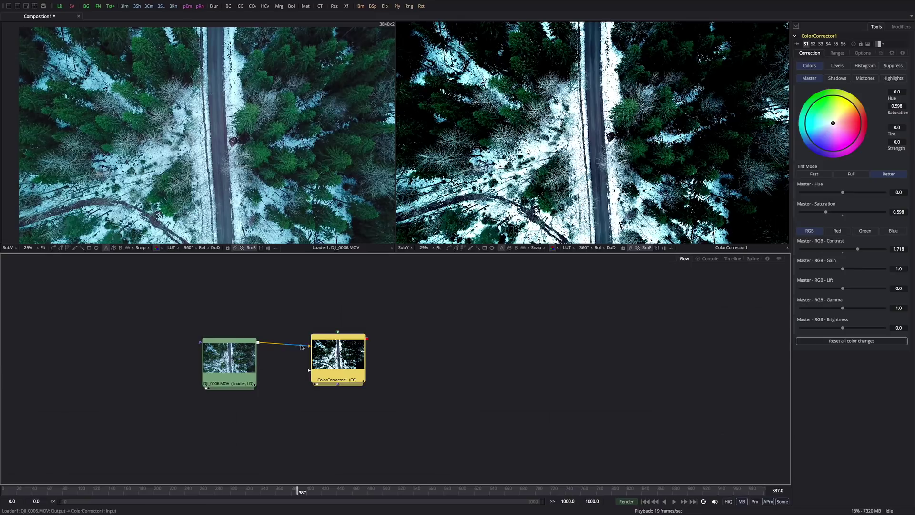
{"action": "key", "text": "1"}
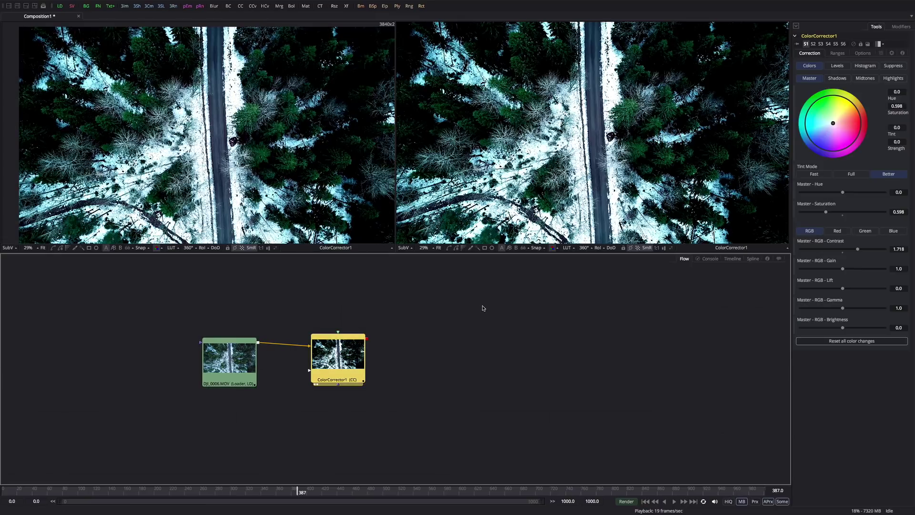
{"action": "key", "text": "2"}
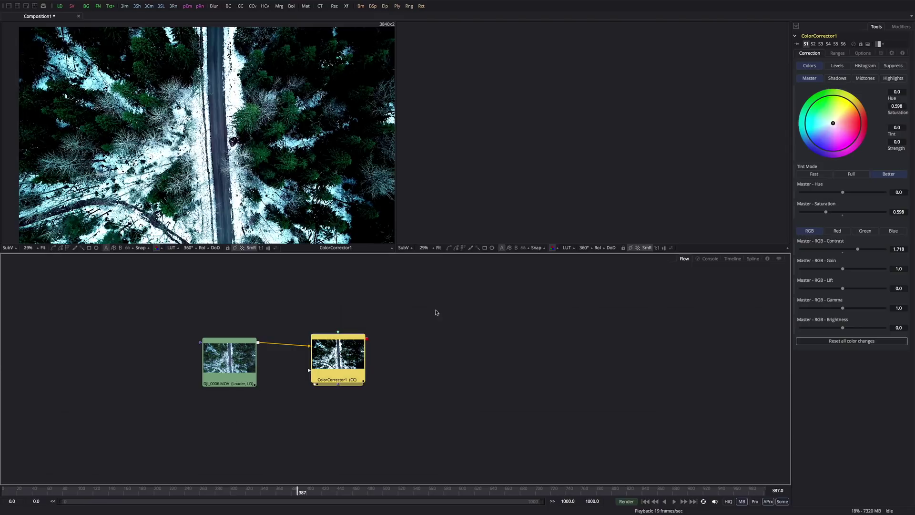
{"action": "left_click", "coordinate": [241, 366]}
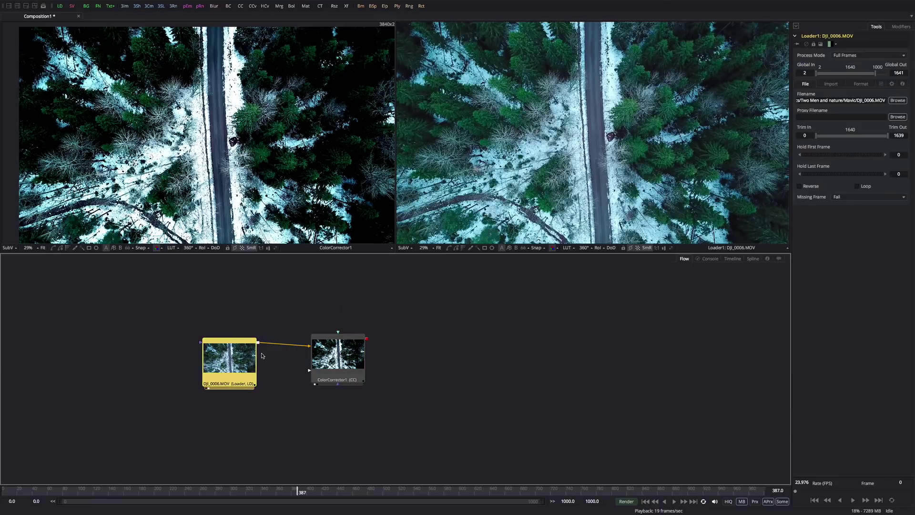
{"action": "key", "text": "1"}
{"action": "left_click", "coordinate": [338, 355]}
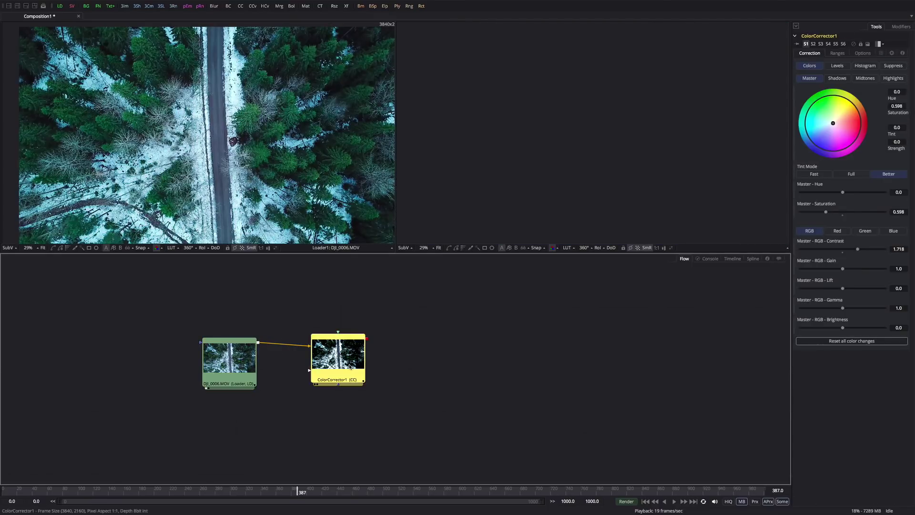
{"action": "key", "text": "2"}
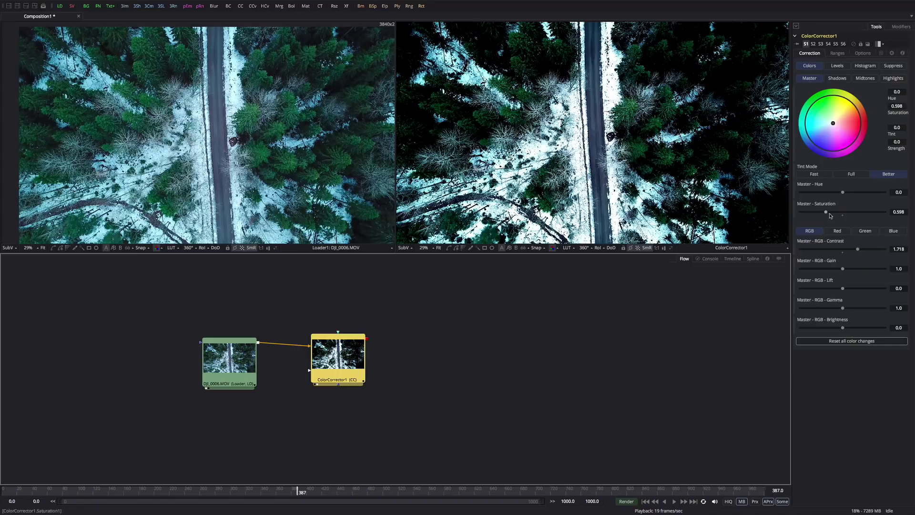
Set contrast 1.291, gain 0.761 and gamma 1.427, and pull the colour wheel toward cold blue.
{"action": "left_click_drag", "start_coordinate": [859, 250], "coordinate": [832, 269]}
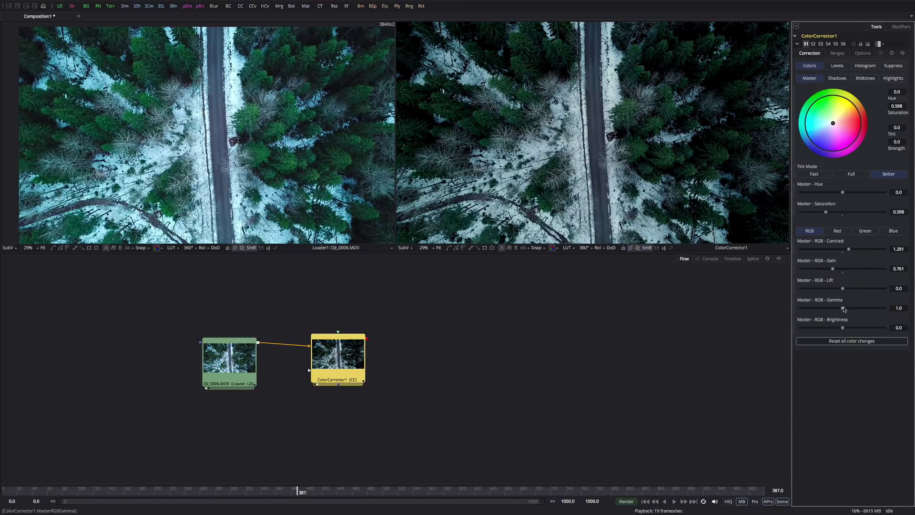
{"action": "left_click_drag", "start_coordinate": [843, 308], "coordinate": [852, 308]}
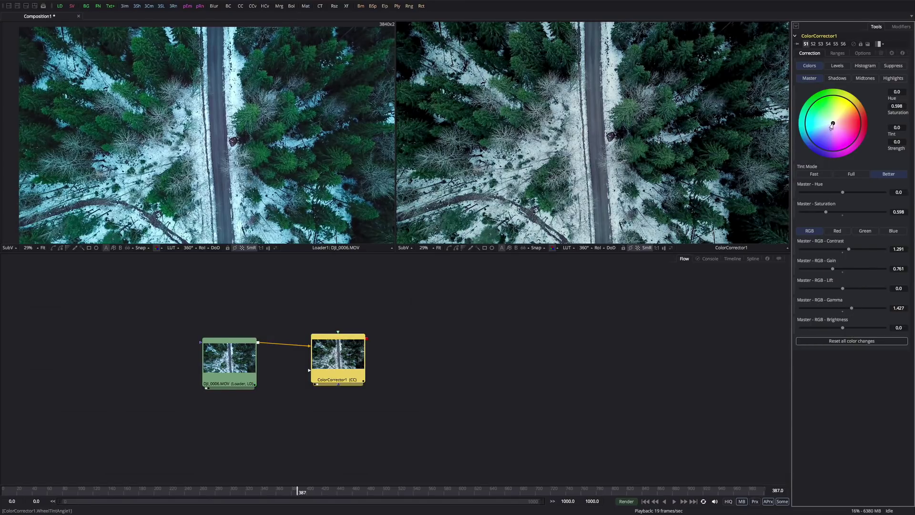
{"action": "left_click_drag", "start_coordinate": [832, 123], "coordinate": [822, 137]}
Reposition the ColorCorrector1 node in the flow area and deselect it.
{"action": "left_click", "coordinate": [389, 341]}
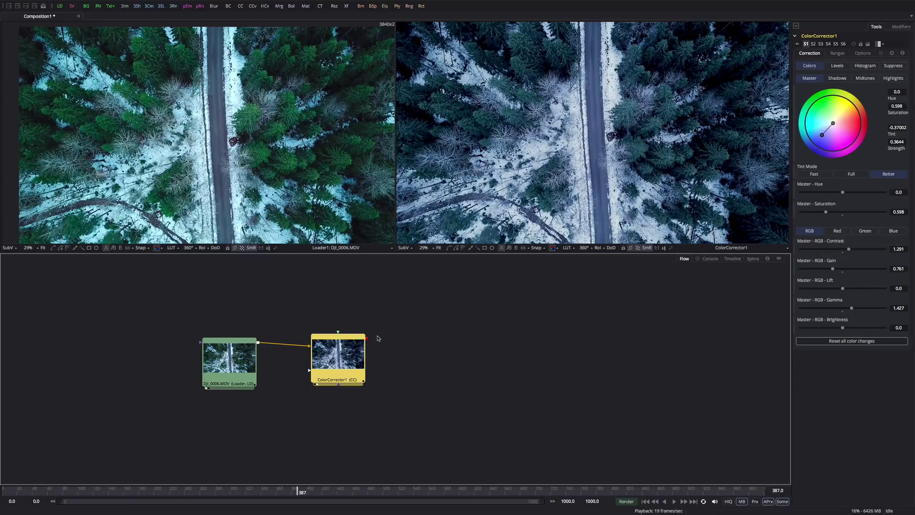
{"action": "left_click_drag", "start_coordinate": [343, 355], "coordinate": [342, 322]}
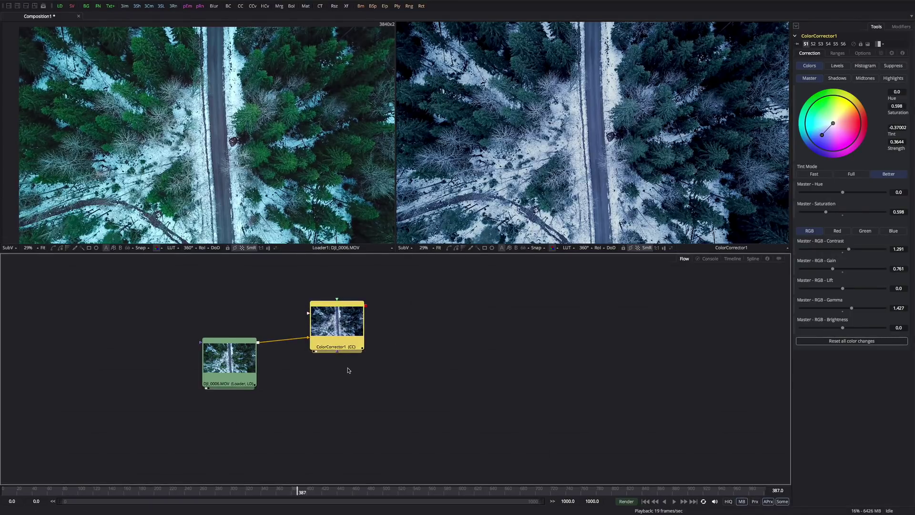
{"action": "scroll", "coordinate": [349, 374], "scroll_direction": "down", "scroll_amount": 3}
{"action": "left_click_drag", "start_coordinate": [349, 373], "coordinate": [384, 388]}
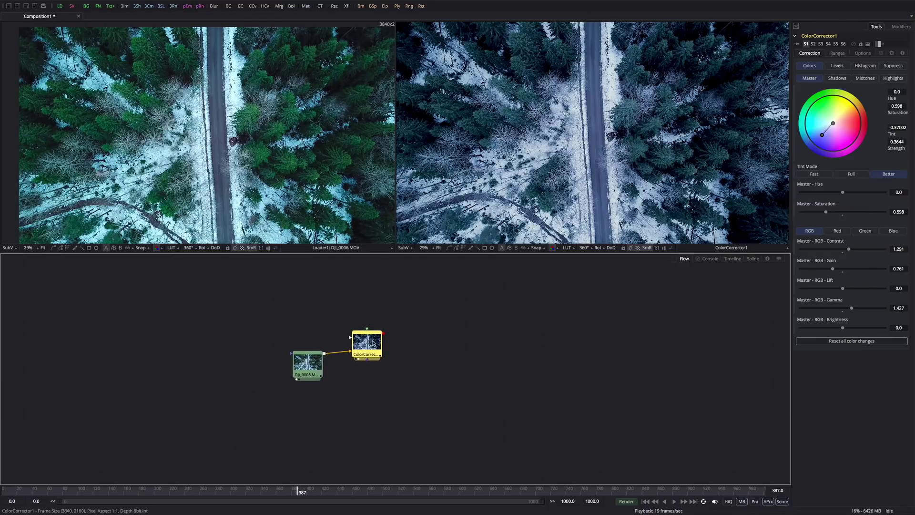
{"action": "left_click_drag", "start_coordinate": [373, 342], "coordinate": [379, 368]}
{"action": "left_click", "coordinate": [455, 375]}
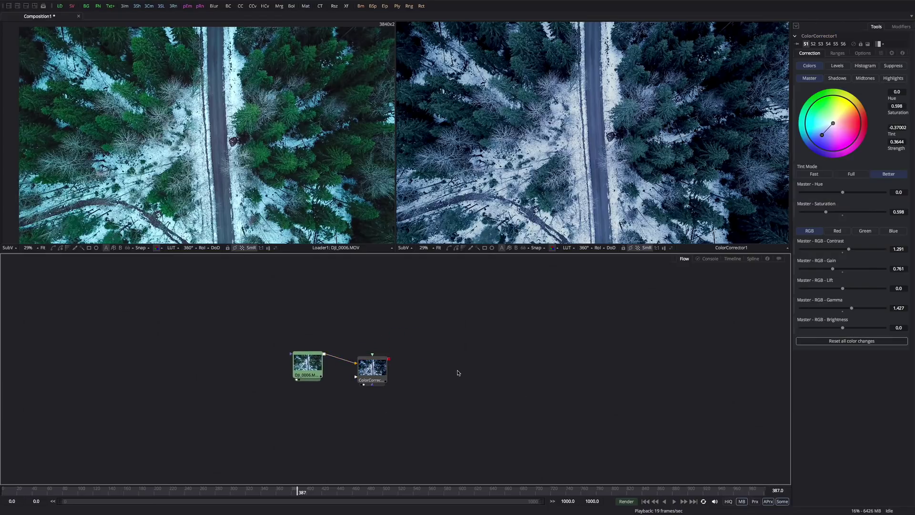